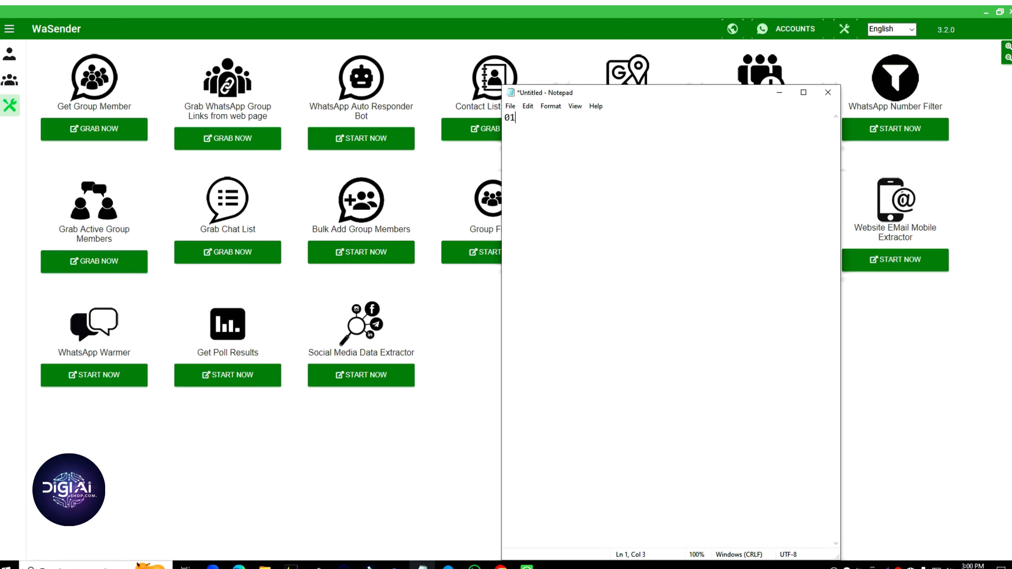
Step: Fill eight Notepad lines with copies of the test phone number
double_click(581, 120)
key(ctrl+v)
key(ctrl+v)
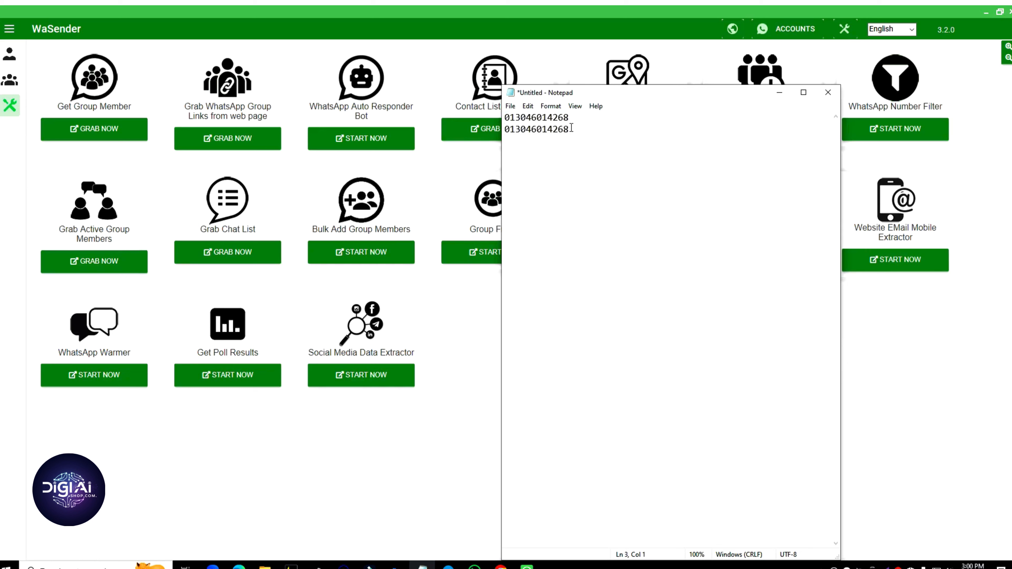
key(ctrl+v)
key(Return)
key(ctrl+v)
drag(577, 155, 496, 112)
key(ctrl+c)
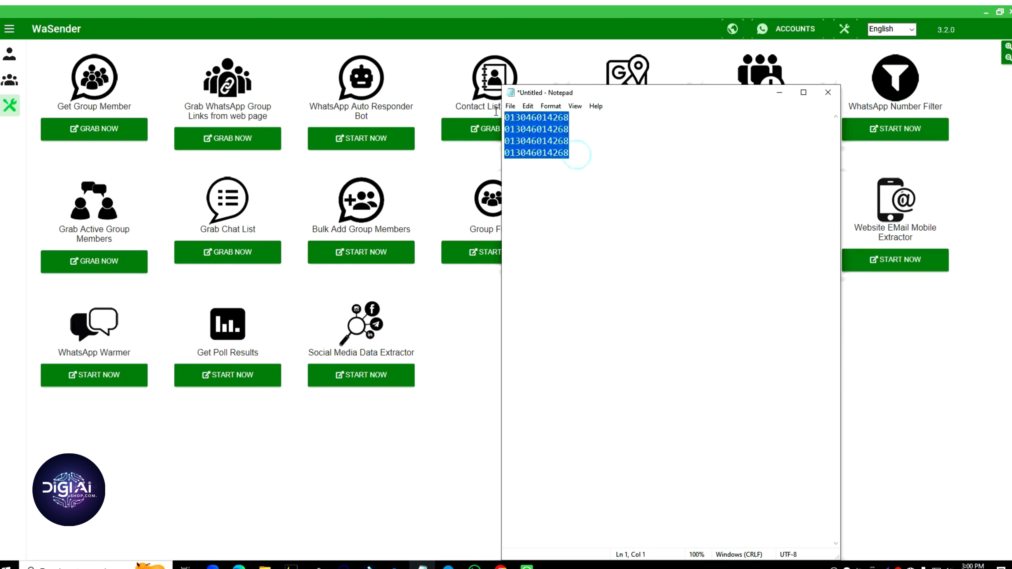
click(569, 153)
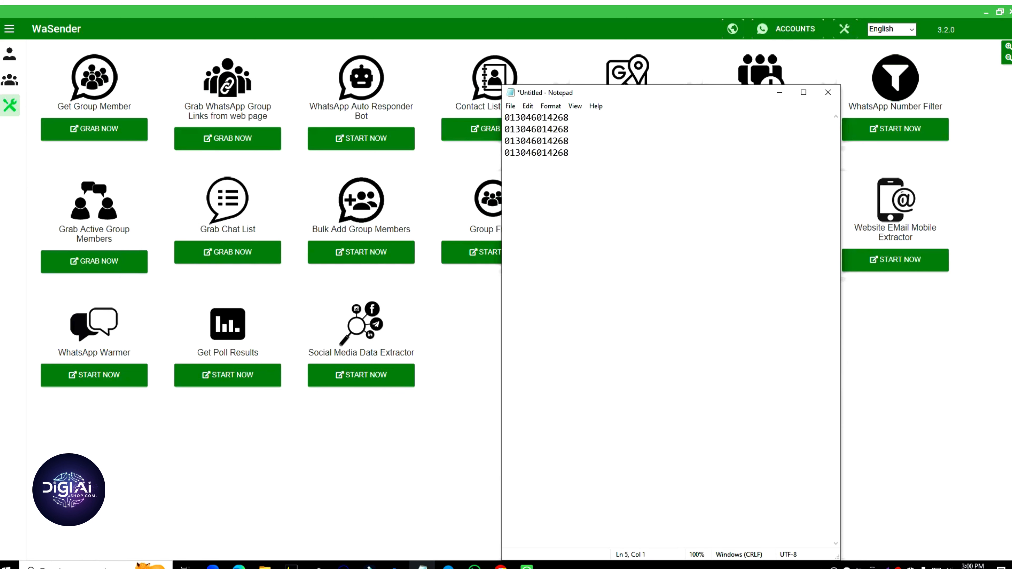
key(ctrl+v)
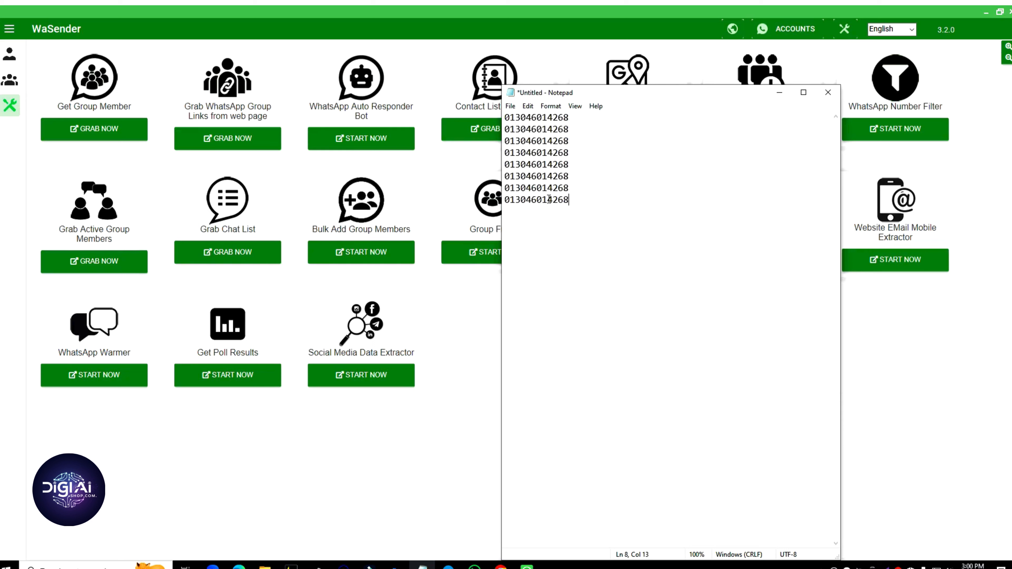
drag(570, 216, 529, 179)
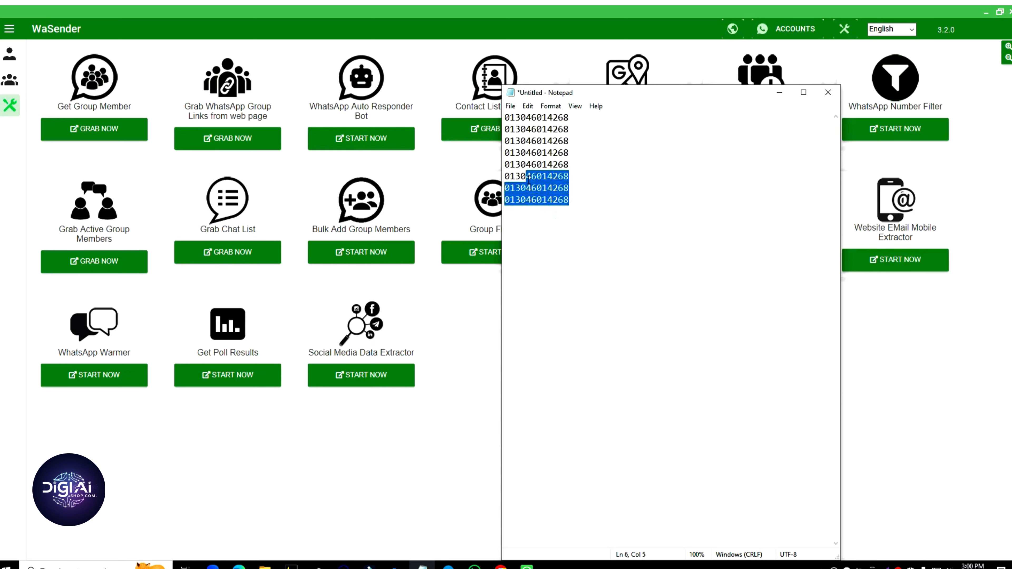
click(553, 187)
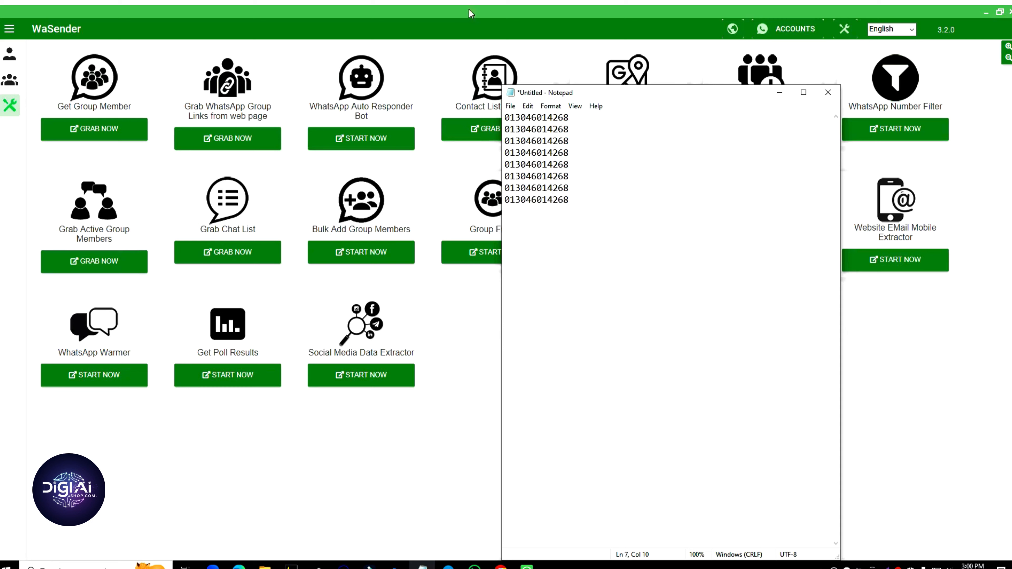
drag(581, 204, 507, 118)
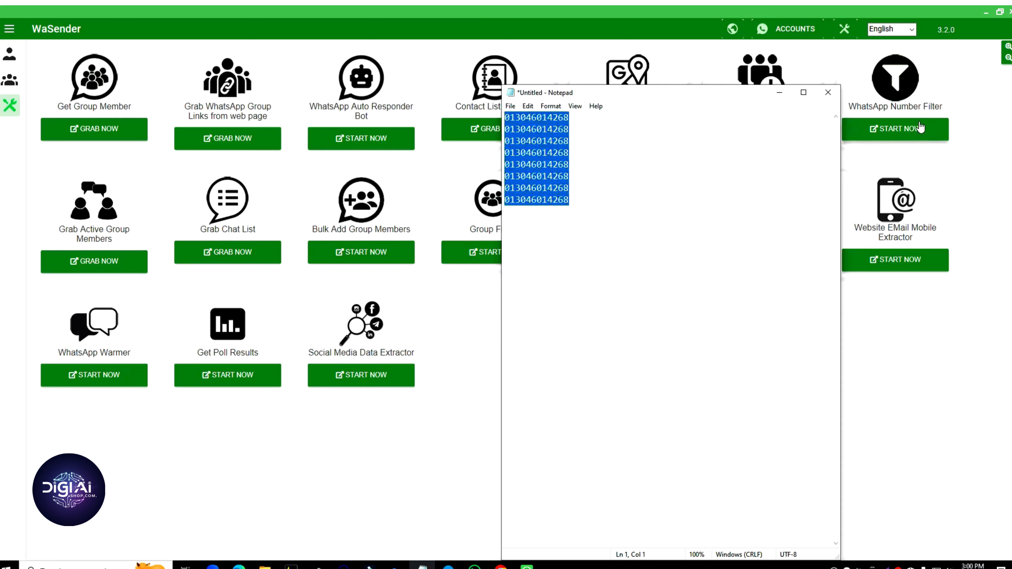
click(563, 165)
drag(570, 164, 503, 153)
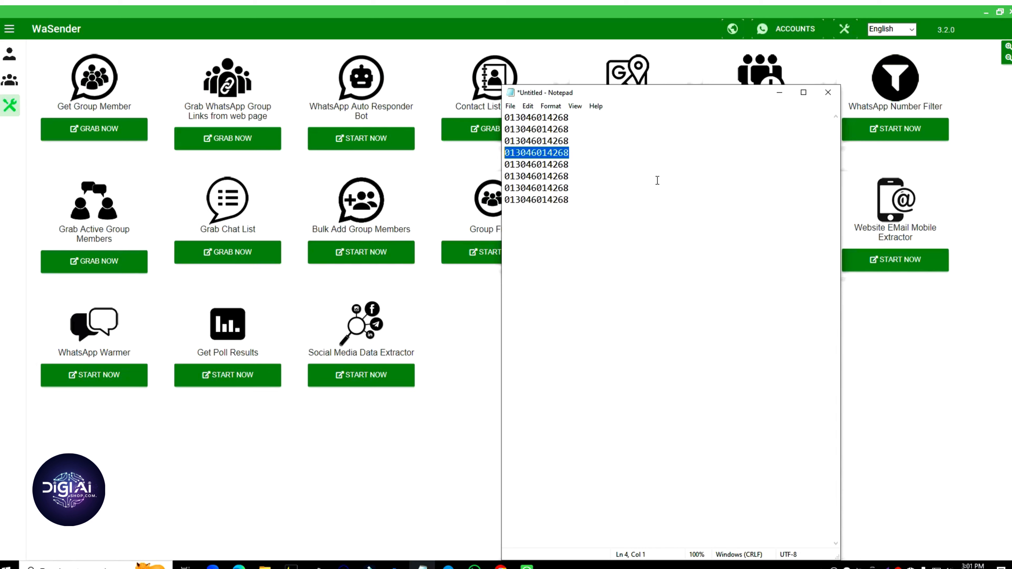
Step: Close Notepad without saving and open ContactListList.xlsx from Downloads in Calc
click(820, 98)
click(528, 289)
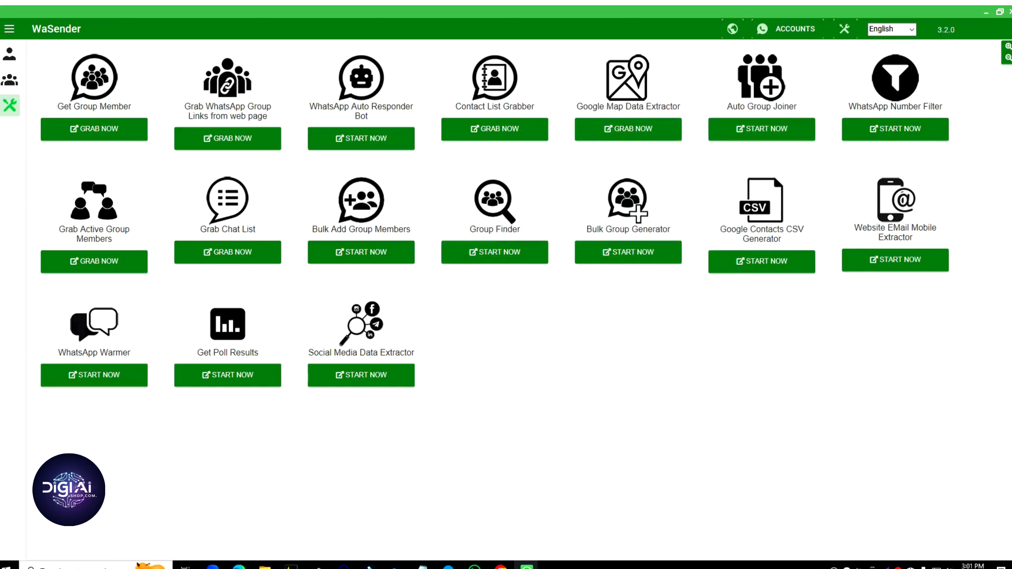
click(265, 566)
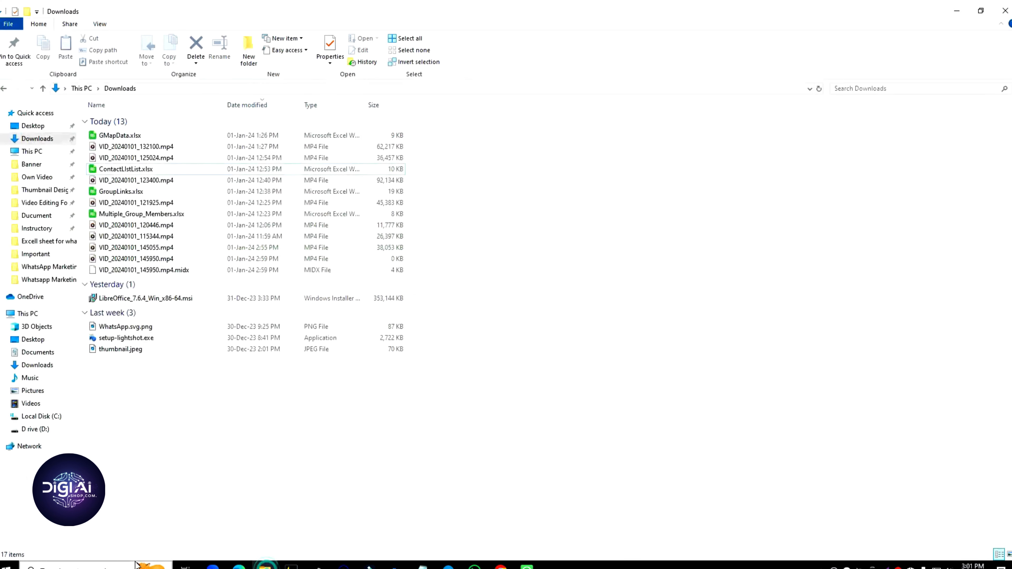
double_click(126, 168)
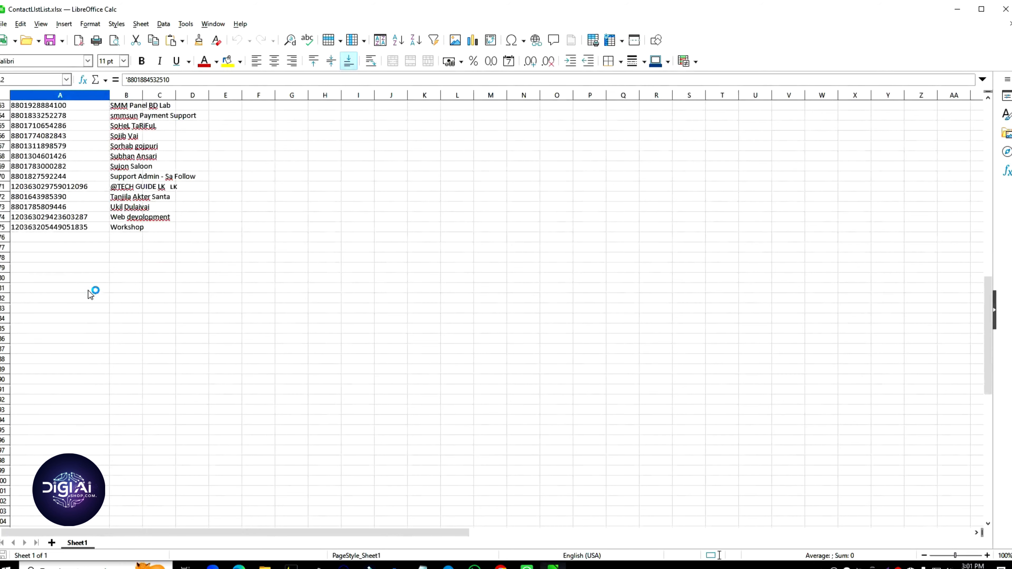
Step: Enter the test phone number into the empty cell A76 below the contact list
double_click(76, 238)
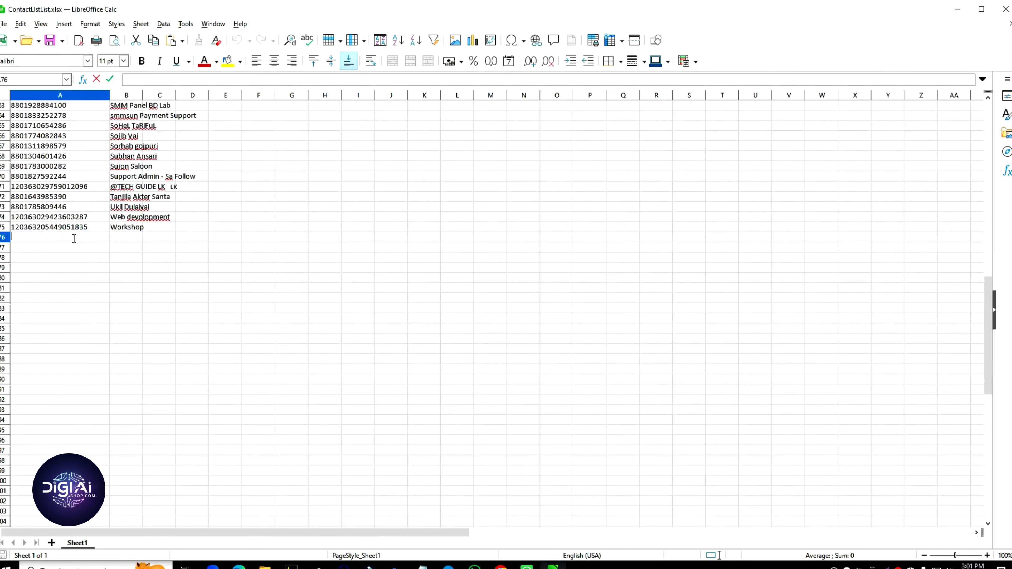
click(86, 279)
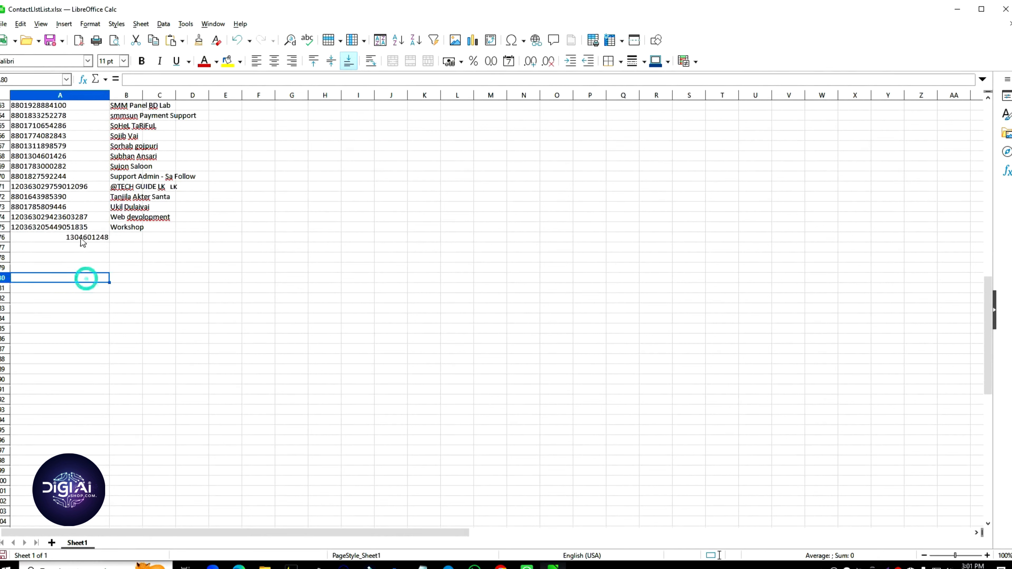
click(94, 238)
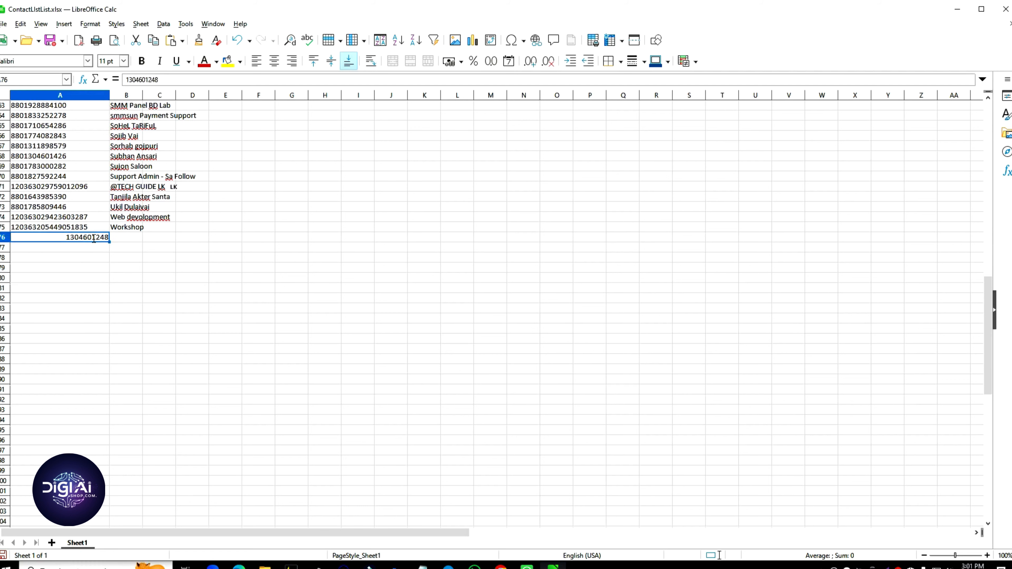
double_click(93, 237)
click(94, 238)
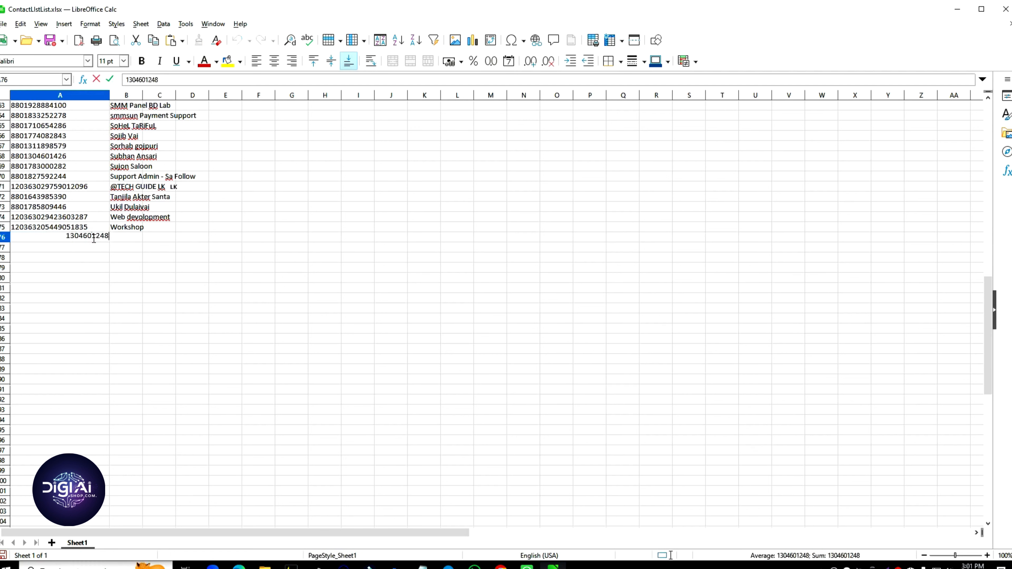
double_click(93, 238)
Step: Paste into A5, undo to restore its original number, and recommit A76's entry
scroll(164, 365, up, 17)
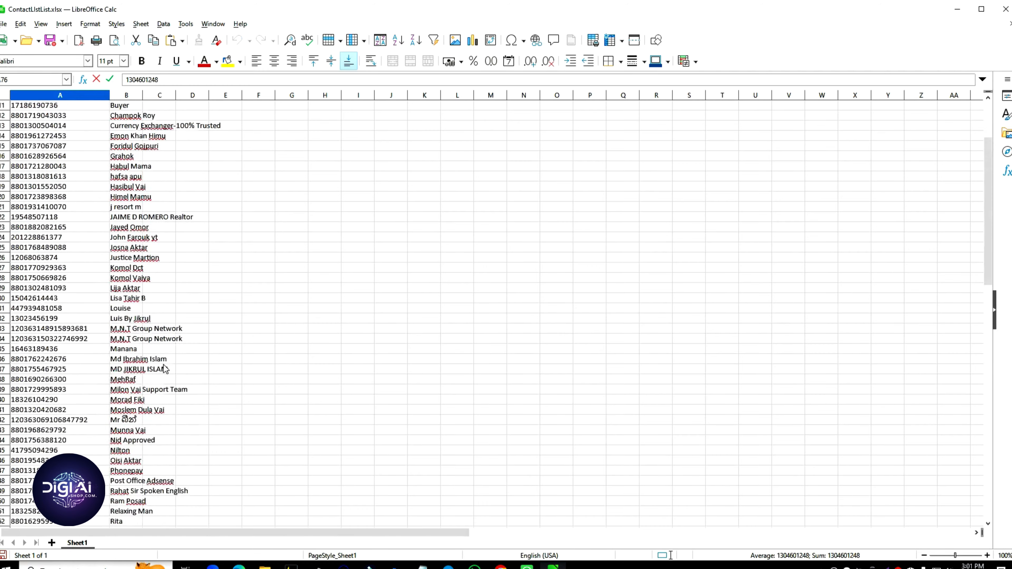
scroll(164, 365, up, 3)
click(57, 146)
double_click(57, 146)
key(ctrl+v)
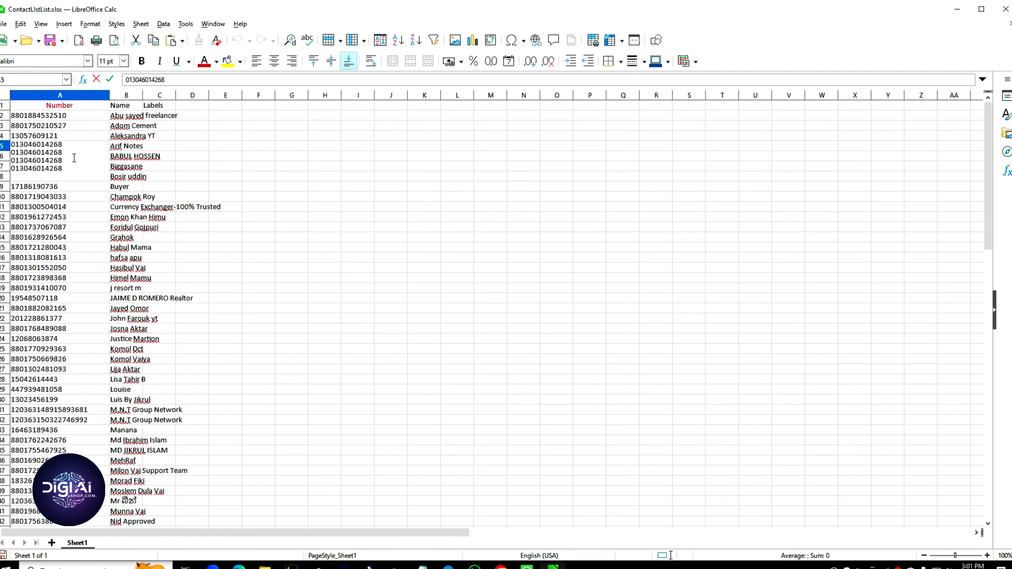
key(ctrl+z)
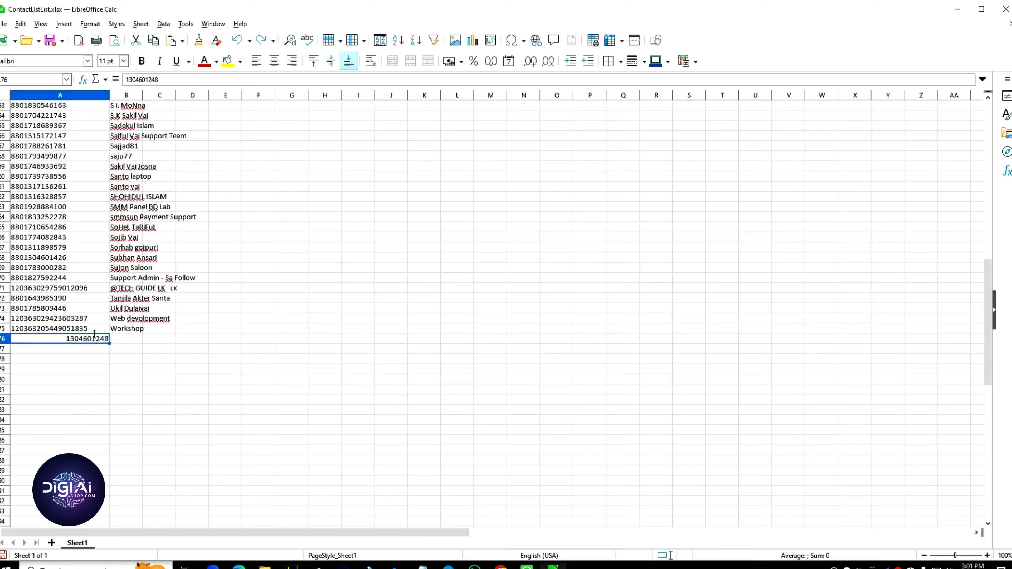
double_click(94, 337)
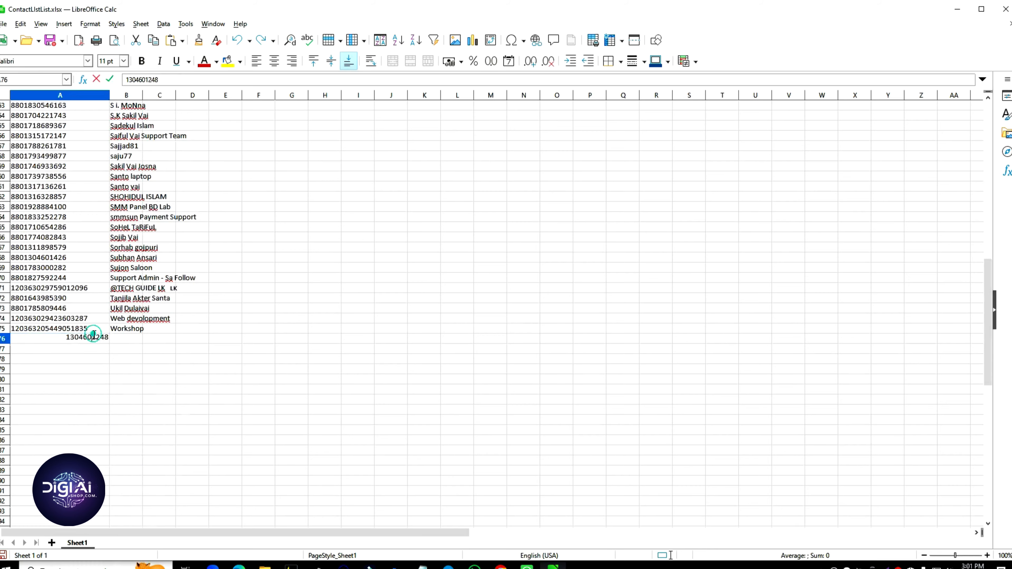
double_click(93, 337)
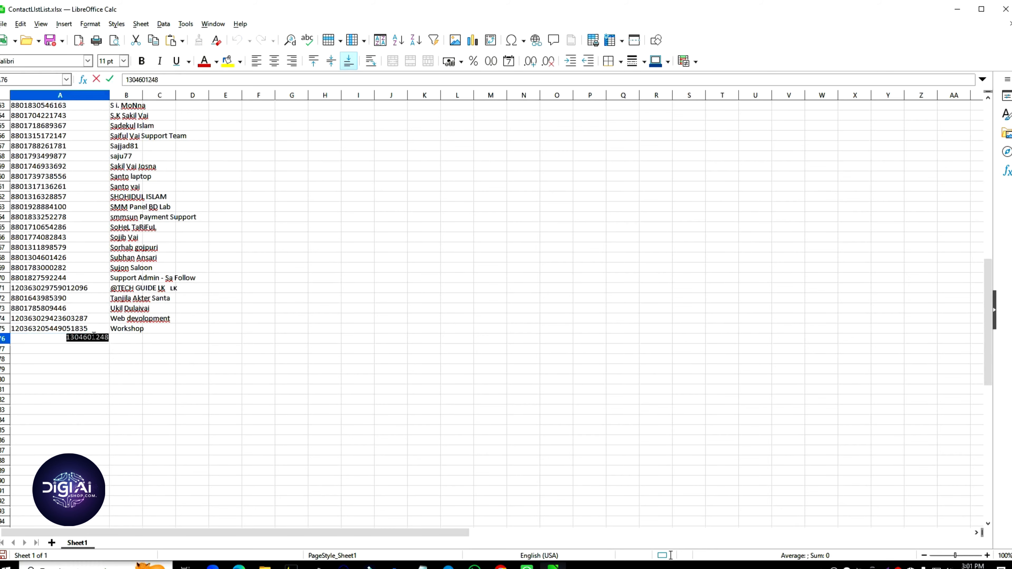
click(157, 360)
scroll(156, 360, up, 11)
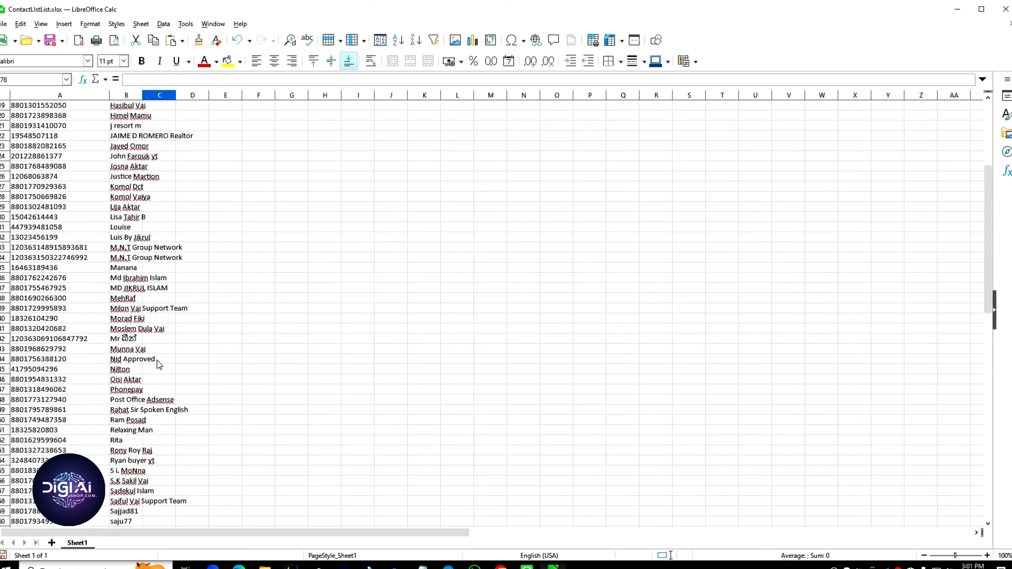
scroll(156, 360, up, 6)
Step: Replace A6's number with the pasted number, trimming the extra text and trailing digits
click(46, 155)
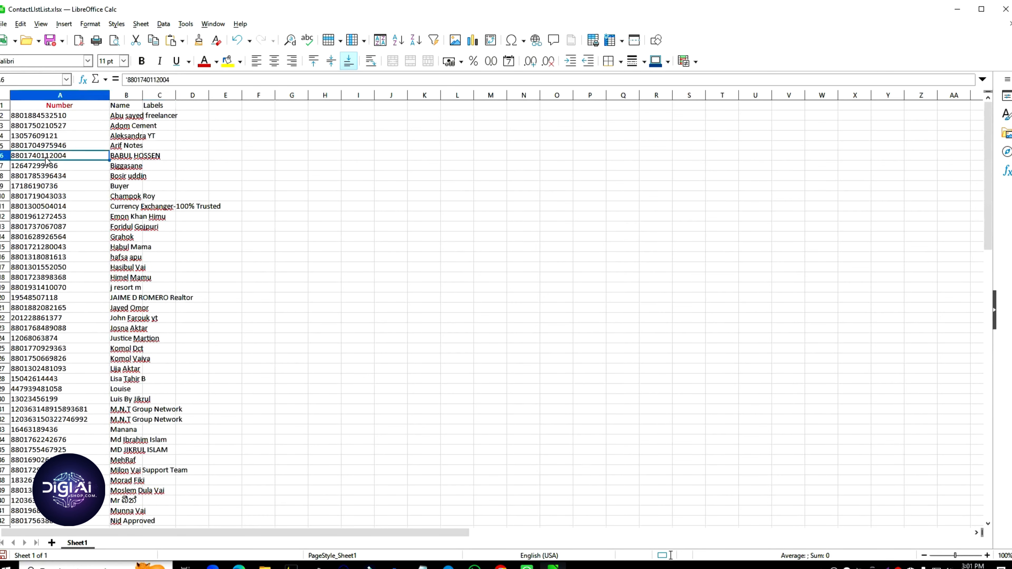
double_click(46, 156)
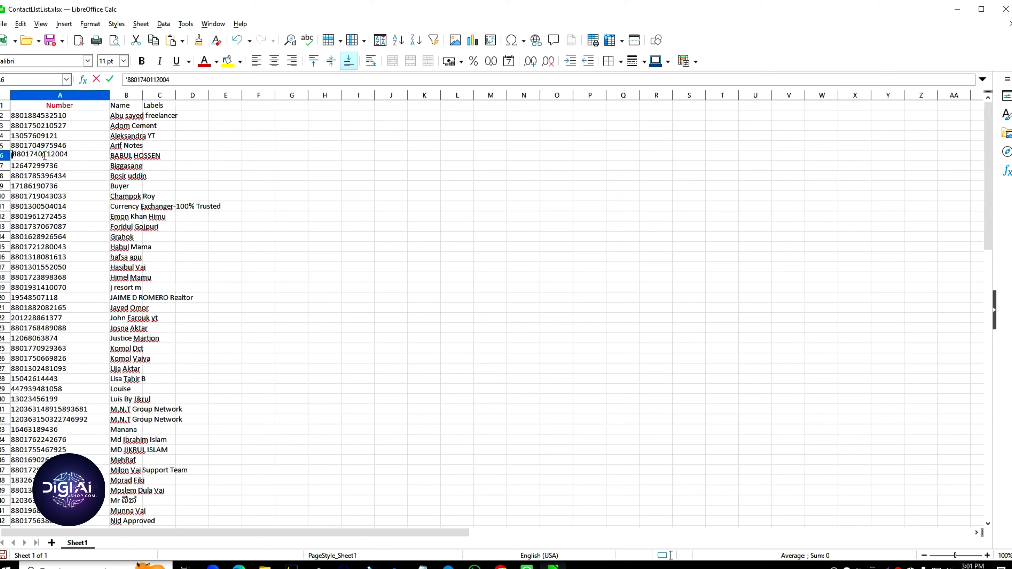
double_click(44, 155)
click(44, 156)
key(ctrl+v)
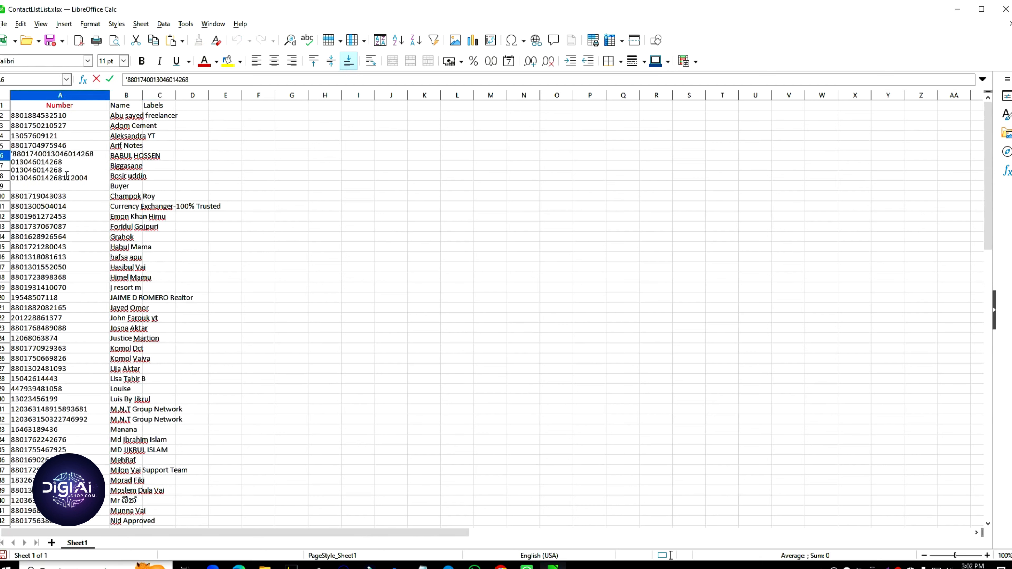
drag(90, 178, 93, 156)
key(BackSpace)
key(BackSpace)
key(BackSpace)
key(BackSpace)
key(BackSpace)
key(BackSpace)
key(BackSpace)
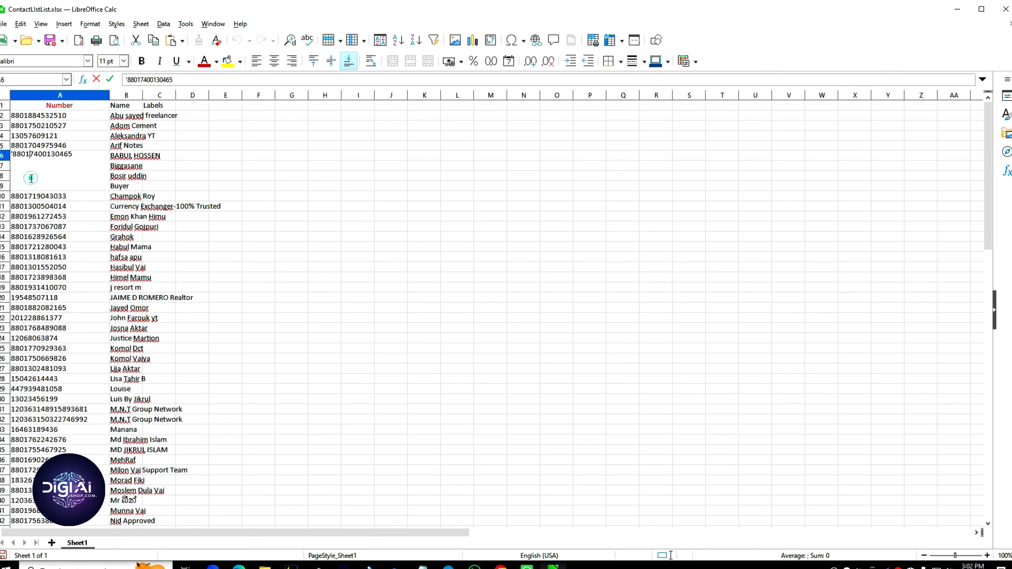
click(239, 198)
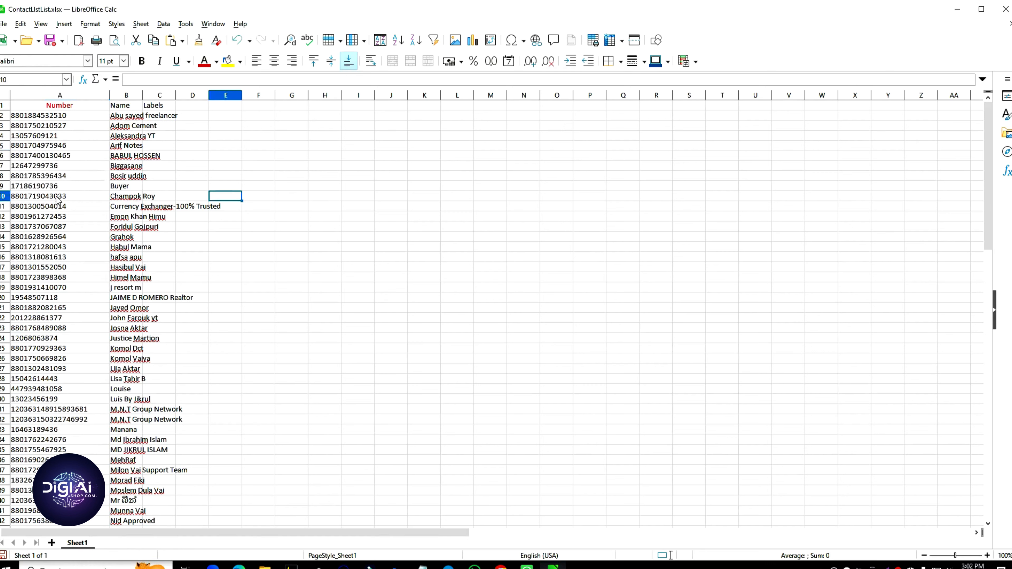
click(50, 156)
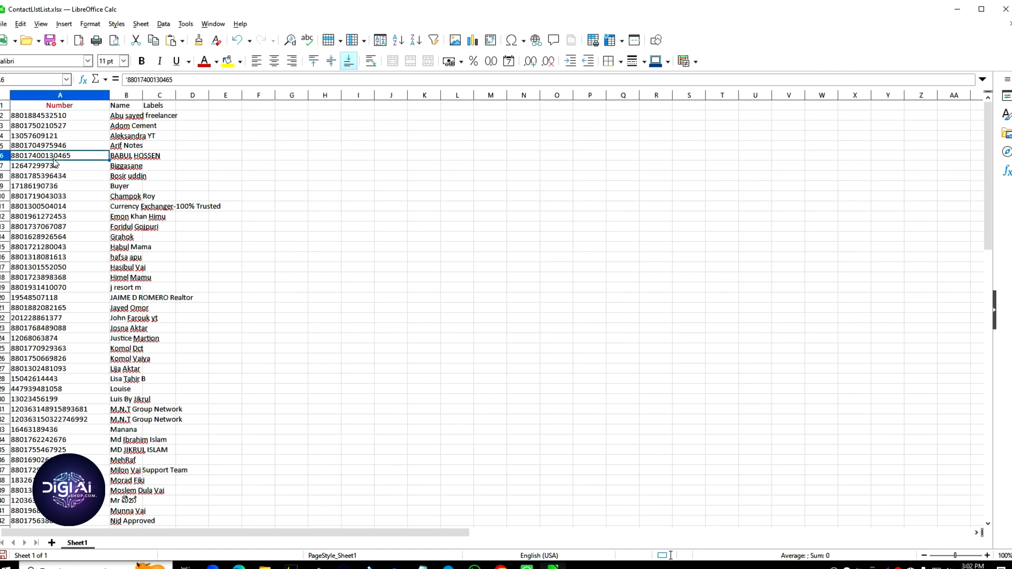
double_click(68, 156)
key(BackSpace)
key(BackSpace)
key(BackSpace)
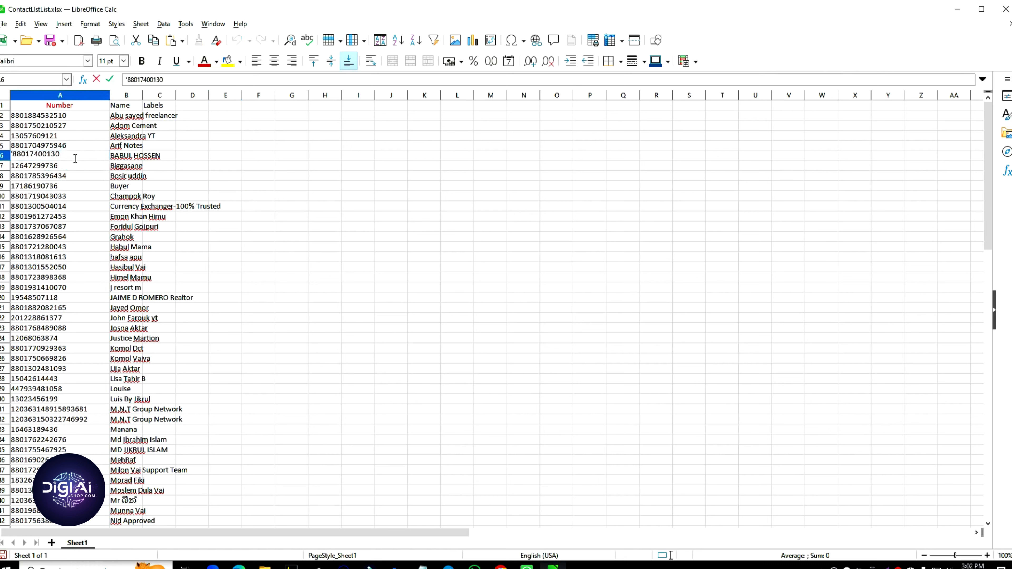
click(326, 270)
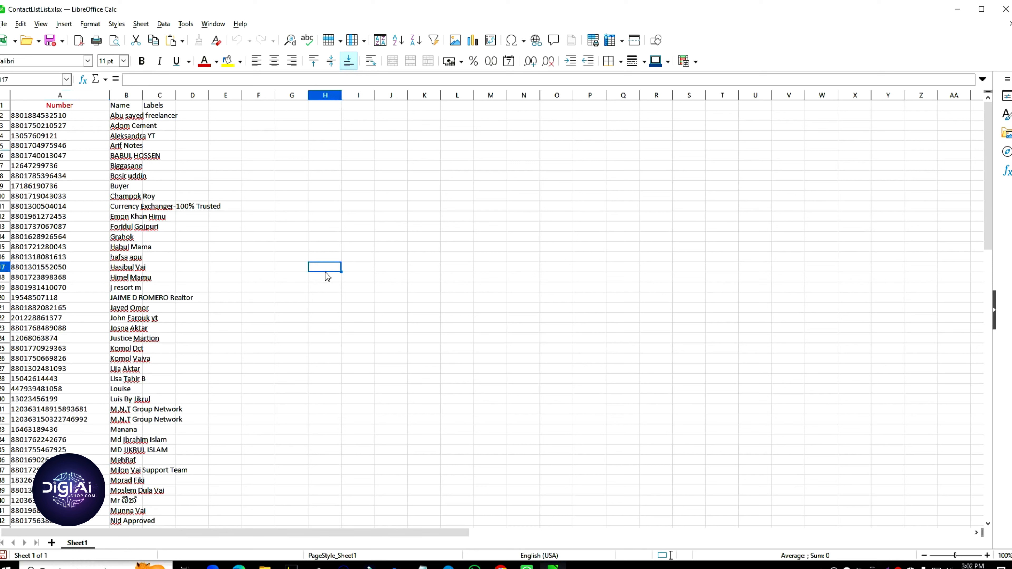
Step: Save the contact list, keeping the Excel 2007-365 format
click(22, 157)
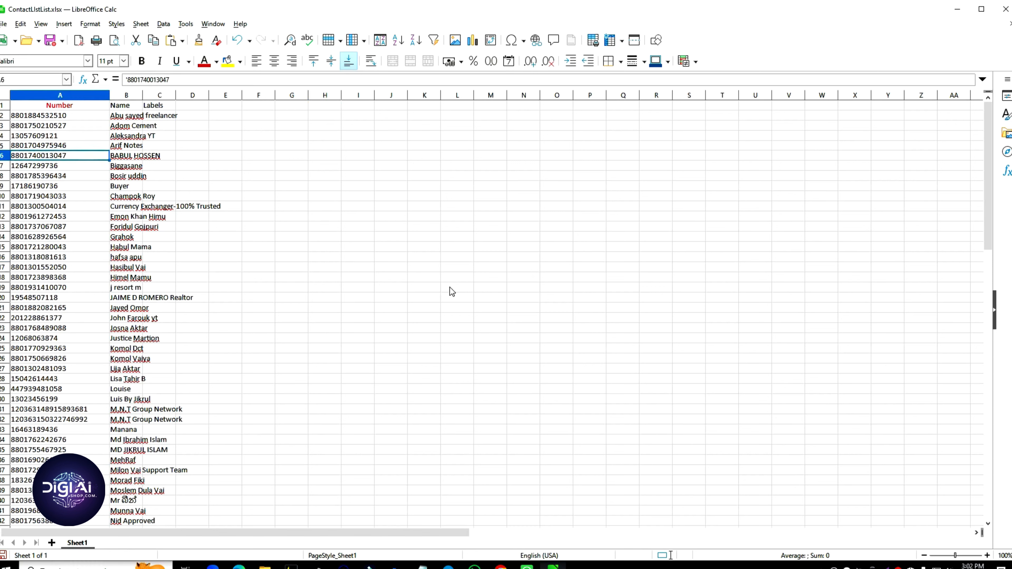
key(ctrl+s)
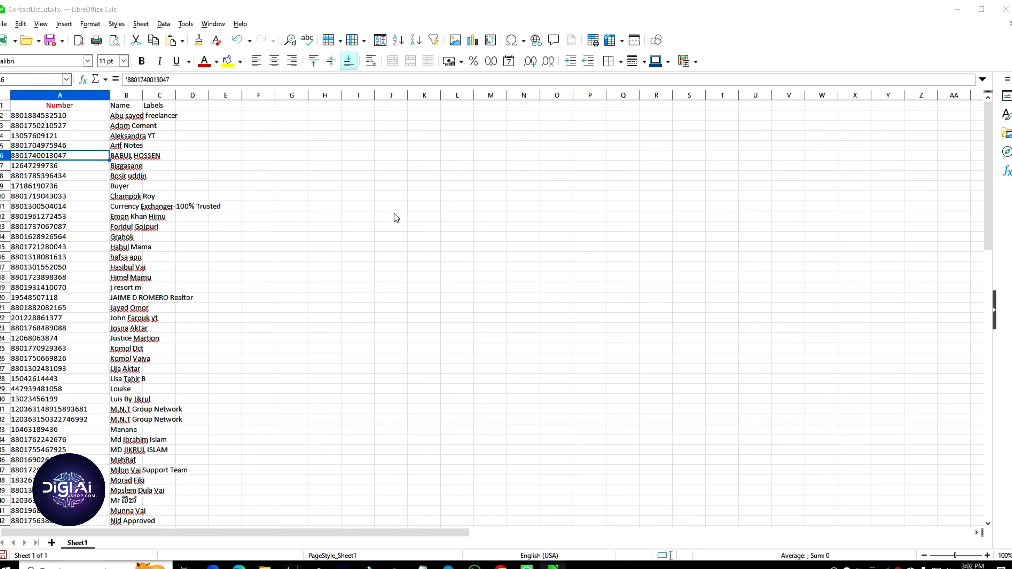
click(519, 324)
Step: Close the spreadsheet and launch WaSender's WhatsApp Number Filter tool, moving its window aside
click(1006, 9)
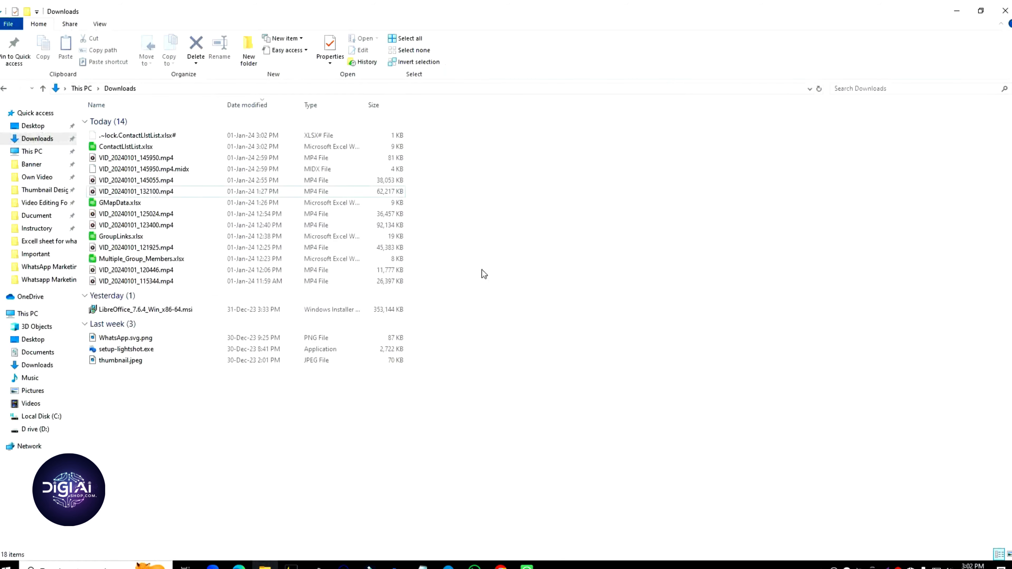
click(957, 11)
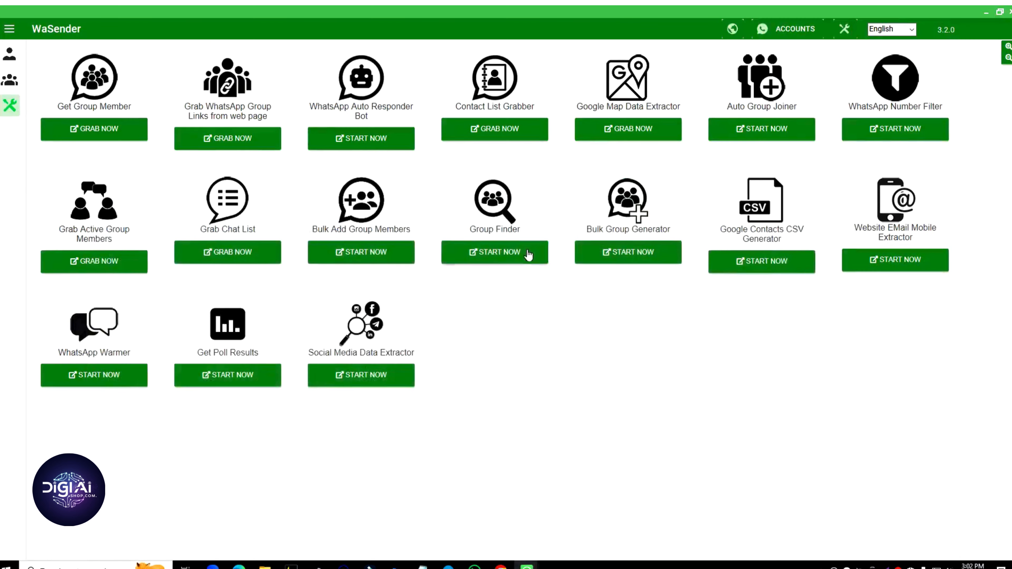
click(898, 132)
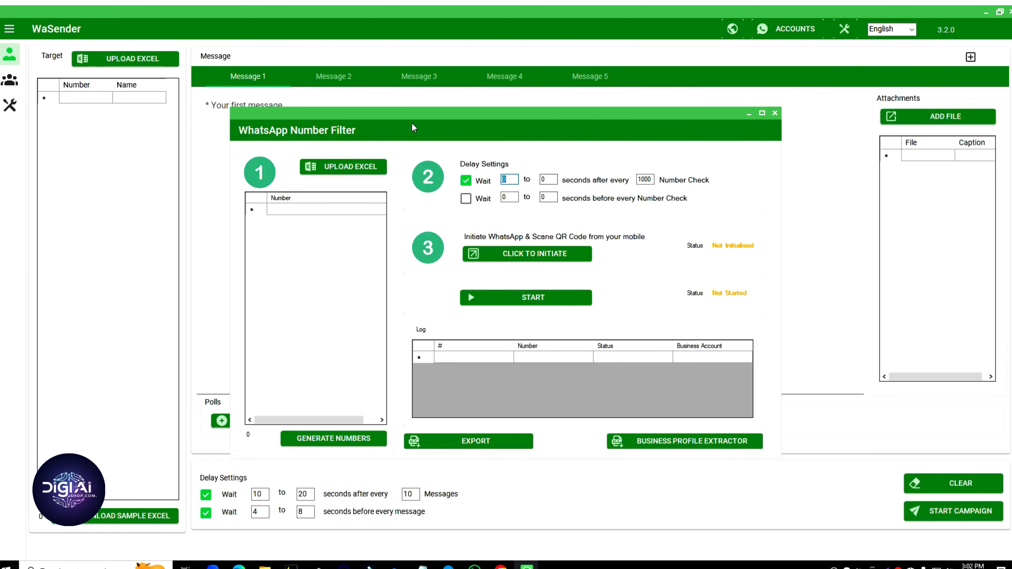
drag(414, 128, 446, 155)
Step: Minimize the main WaSender window and screenshot the WhatsApp Number Filter tile
click(986, 12)
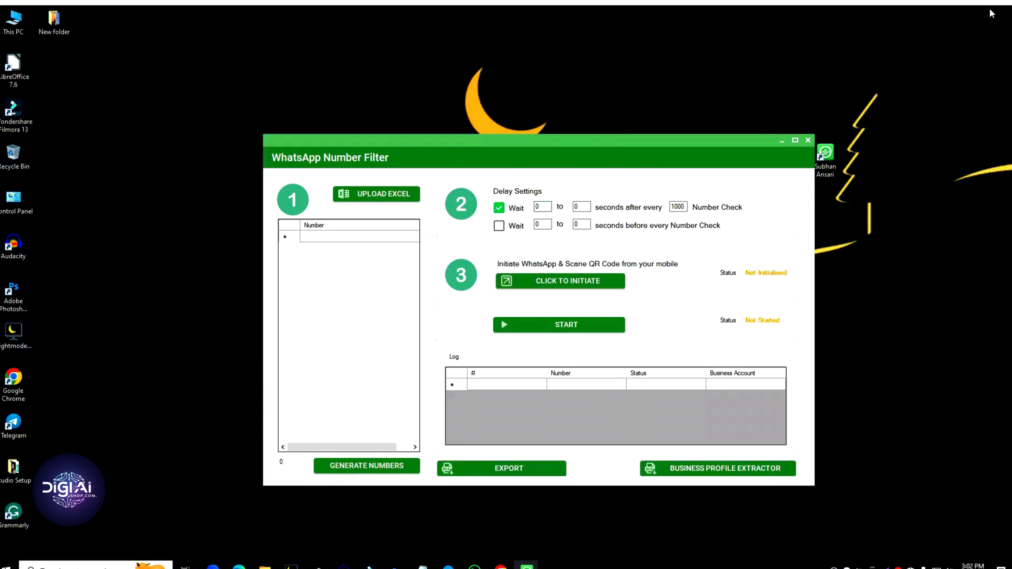
drag(603, 143, 614, 138)
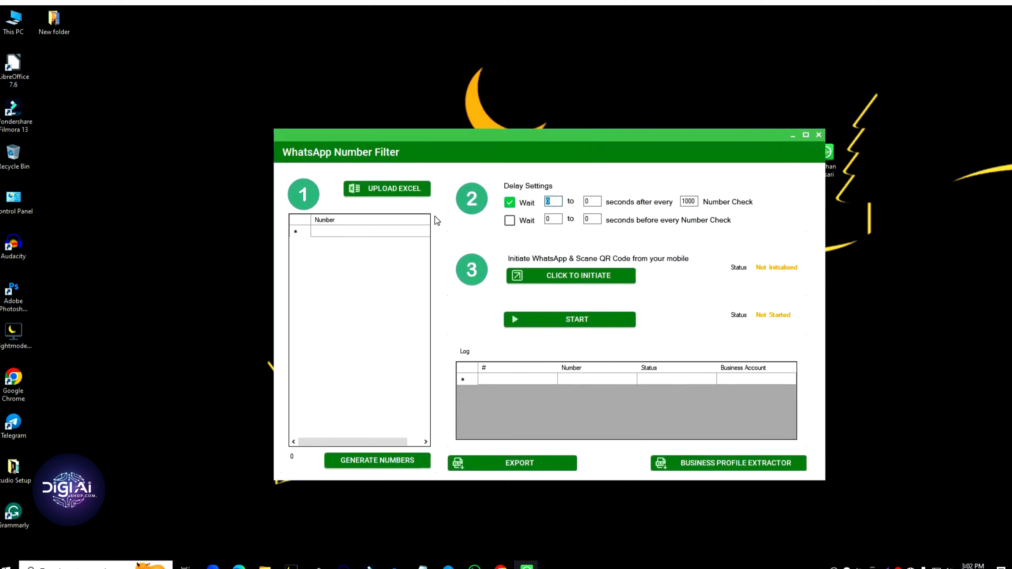
click(820, 138)
key(Print)
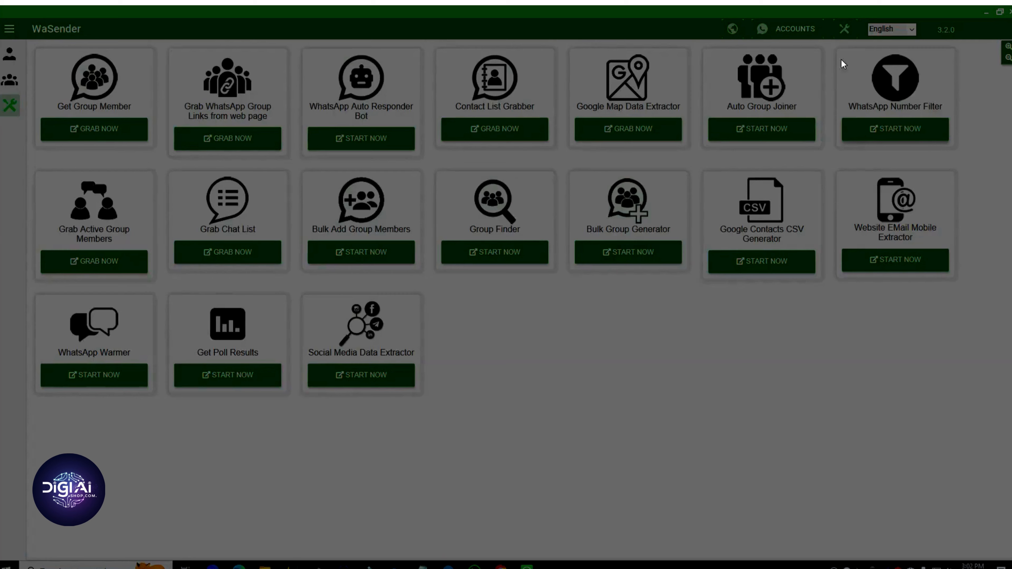
drag(829, 43, 982, 155)
click(973, 166)
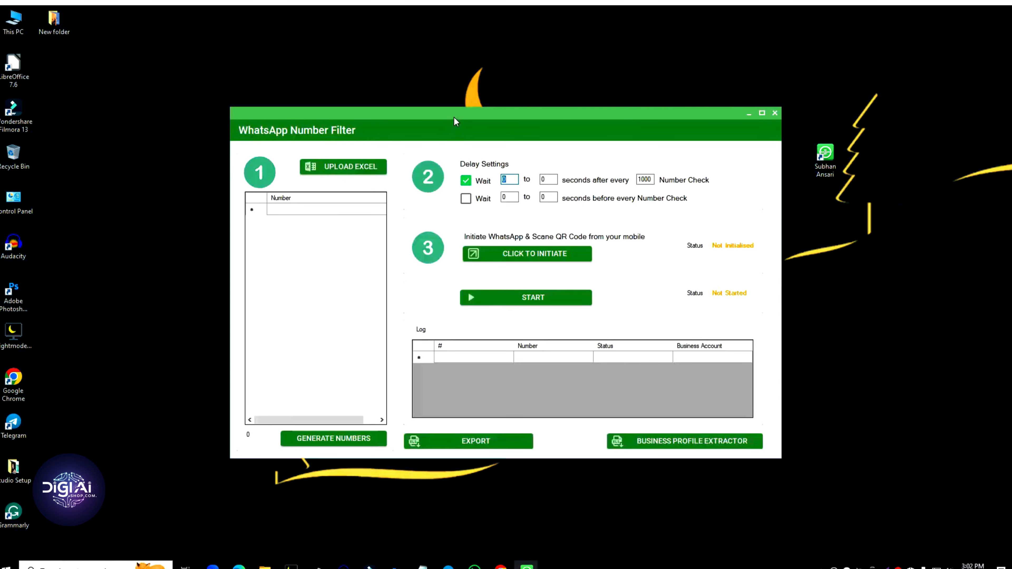
Step: Reposition the Number Filter window and initiate WhatsApp in a browser window
drag(454, 117, 490, 147)
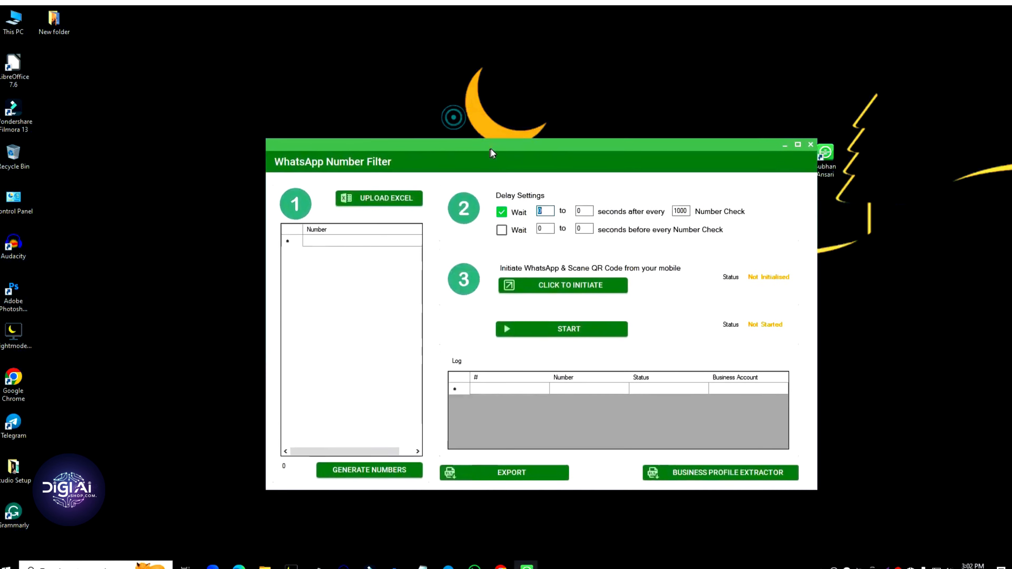
click(682, 284)
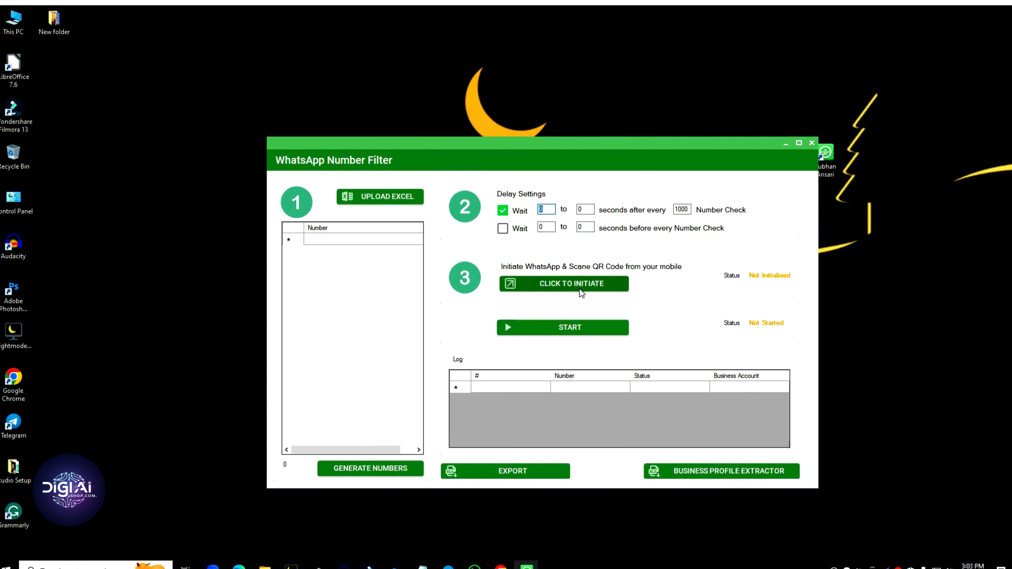
click(579, 289)
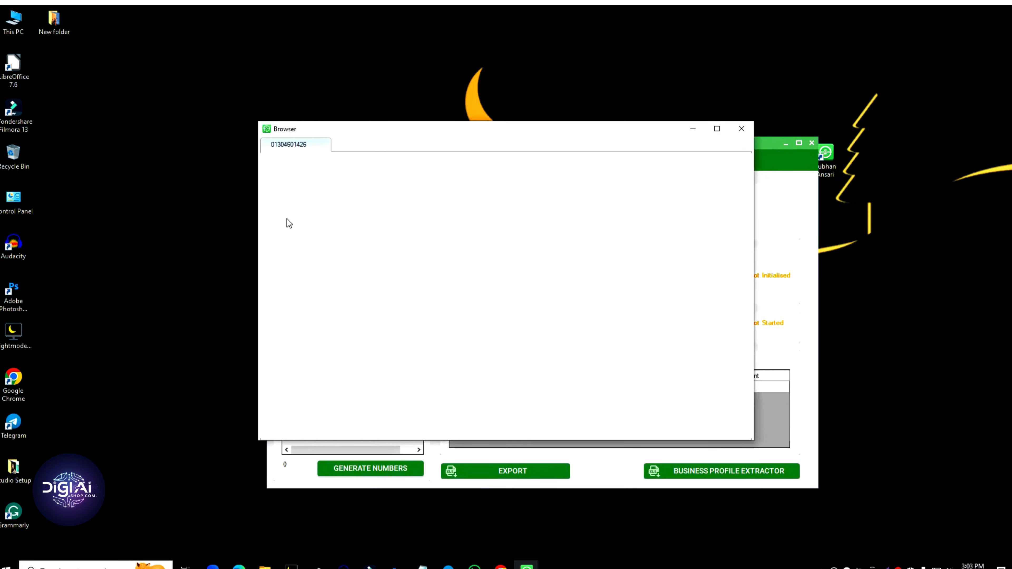
Step: Move the WhatsApp browser window left and narrow it until status shows Initialised
click(417, 125)
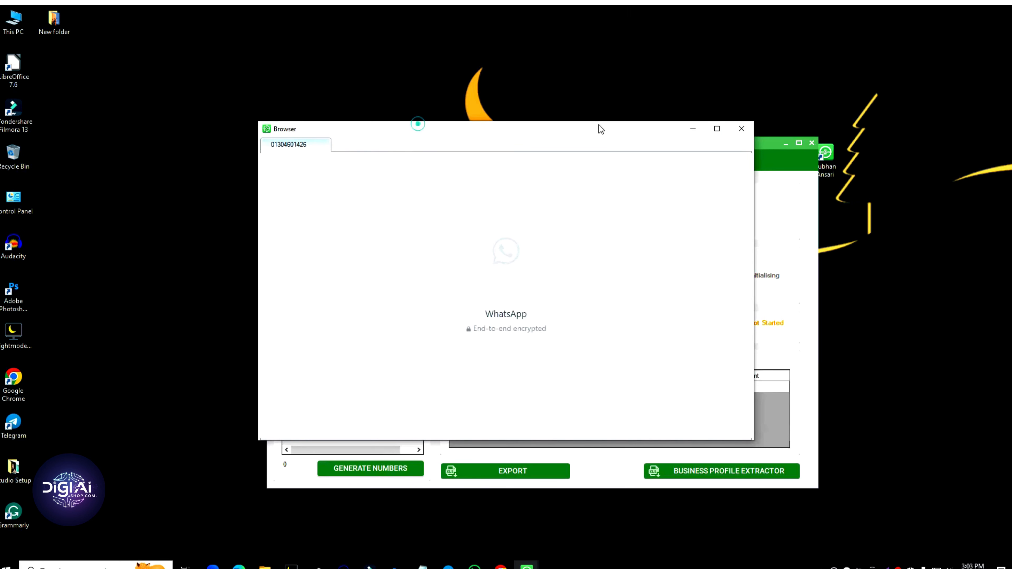
drag(579, 127, 371, 126)
drag(588, 144, 752, 143)
drag(427, 130, 413, 110)
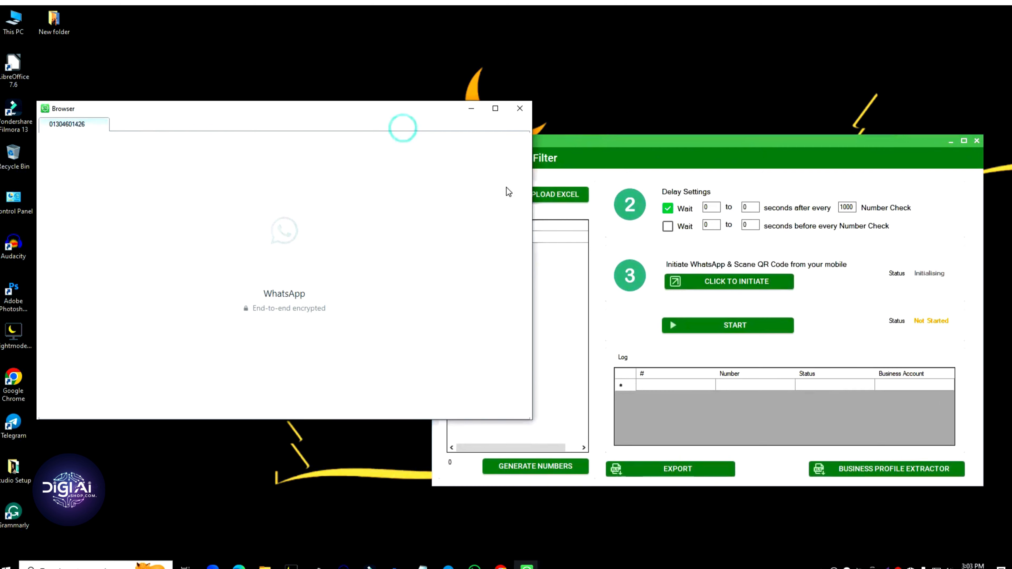
drag(533, 204, 327, 229)
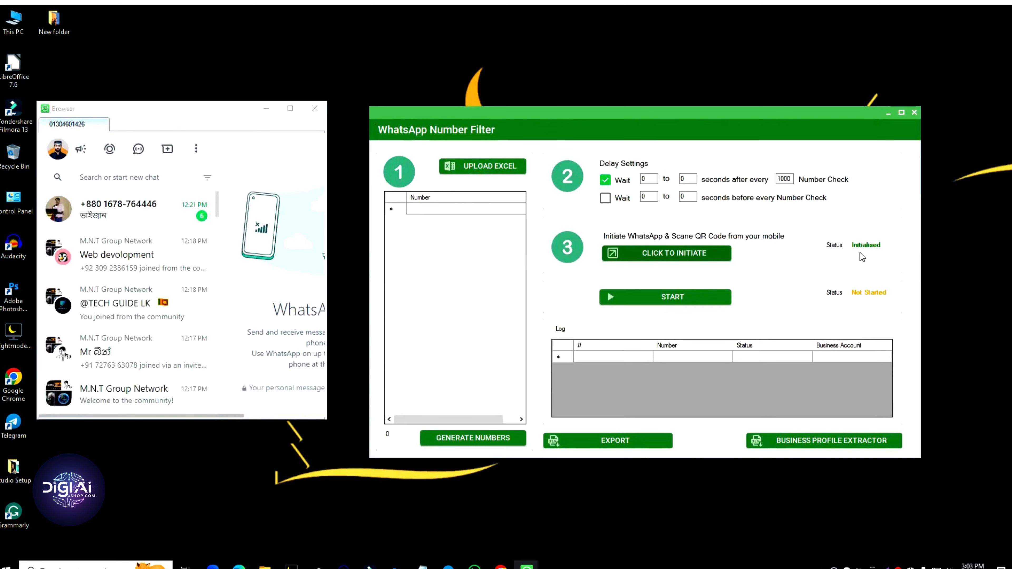
click(500, 168)
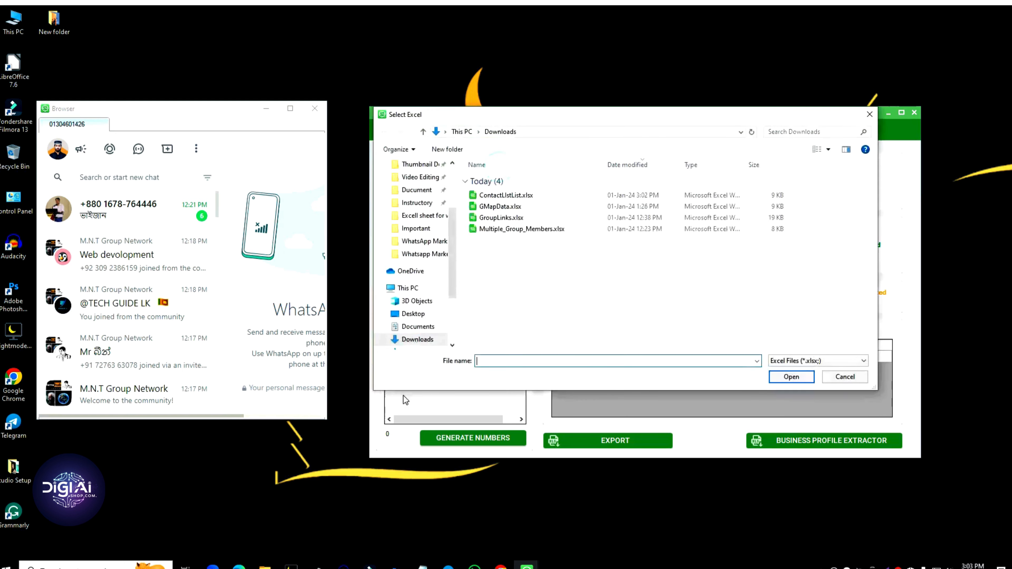
Step: Upload ContactLIstList.xlsx from Downloads, loading its 76 numbers into the filter list
scroll(416, 197, up, 3)
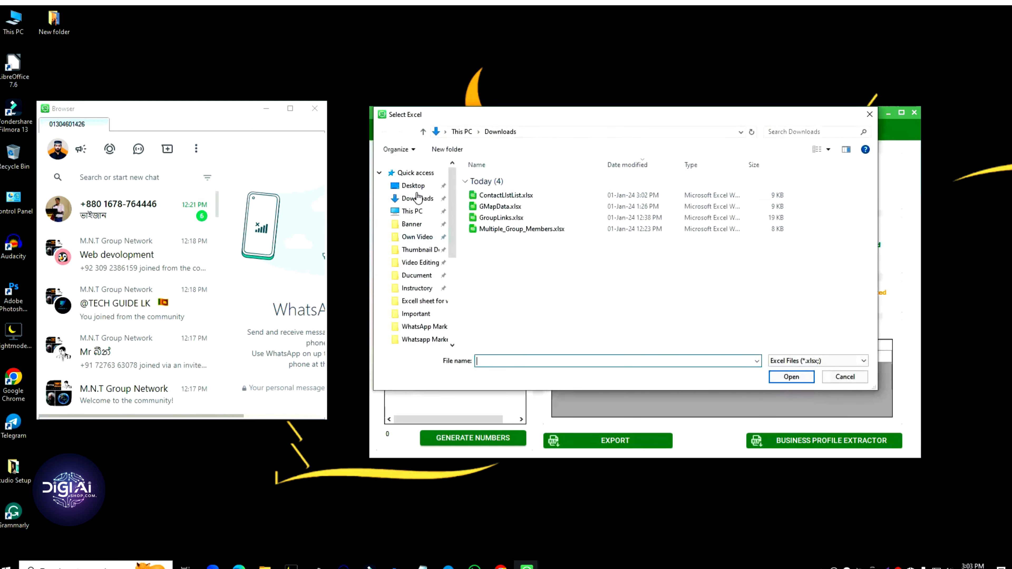
click(417, 198)
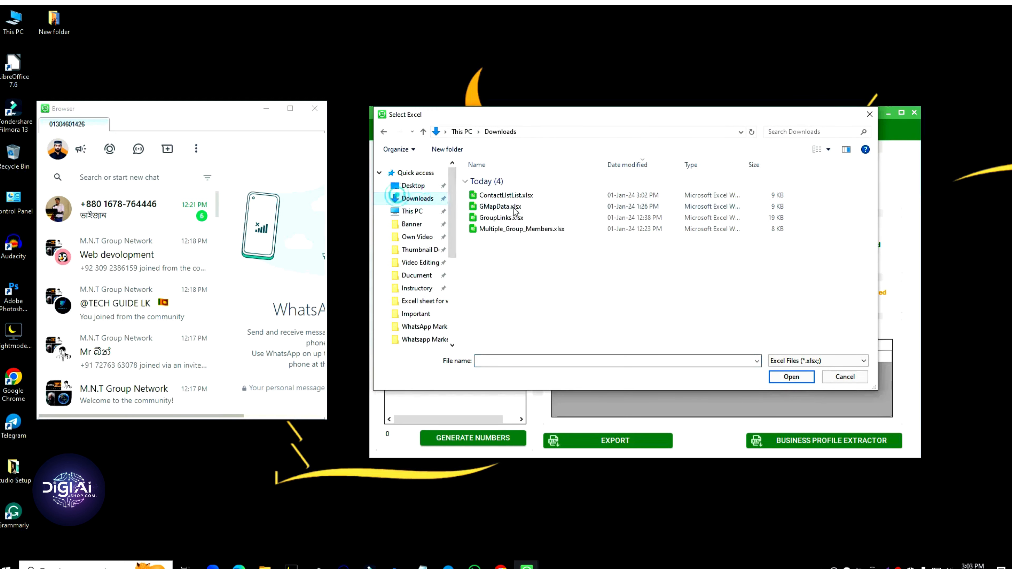
click(505, 195)
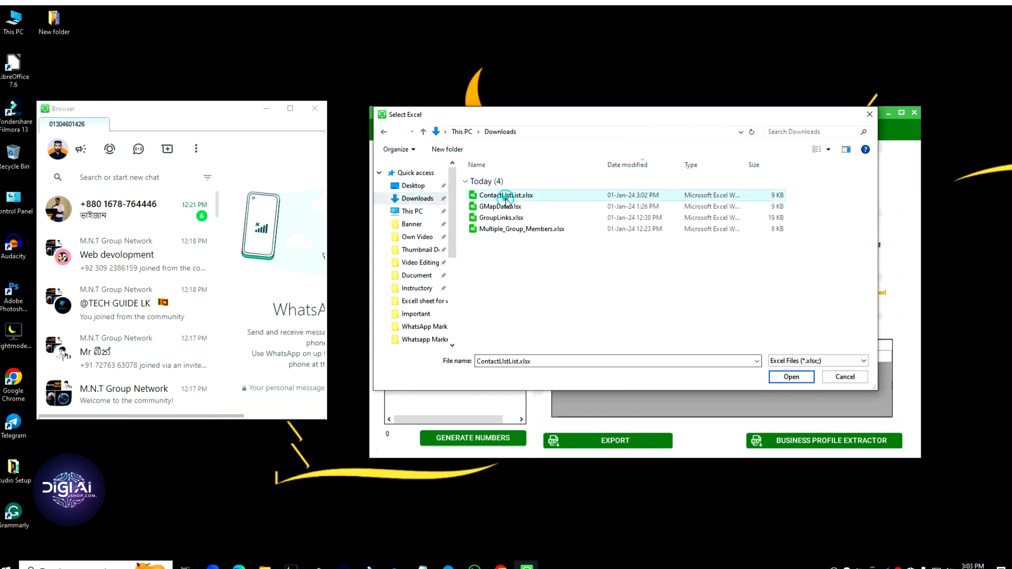
click(792, 377)
scroll(460, 303, down, 1)
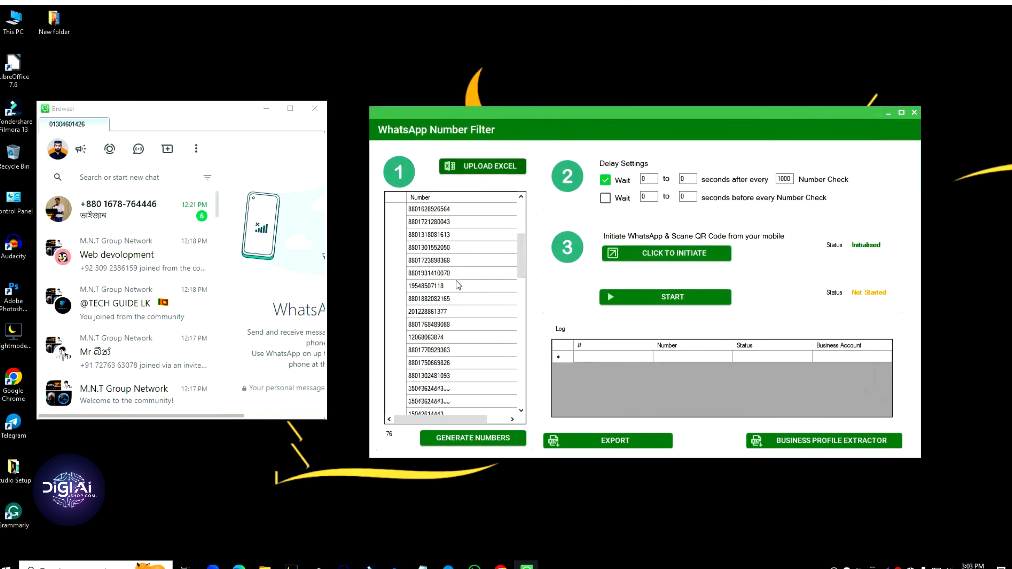
scroll(465, 370, down, 15)
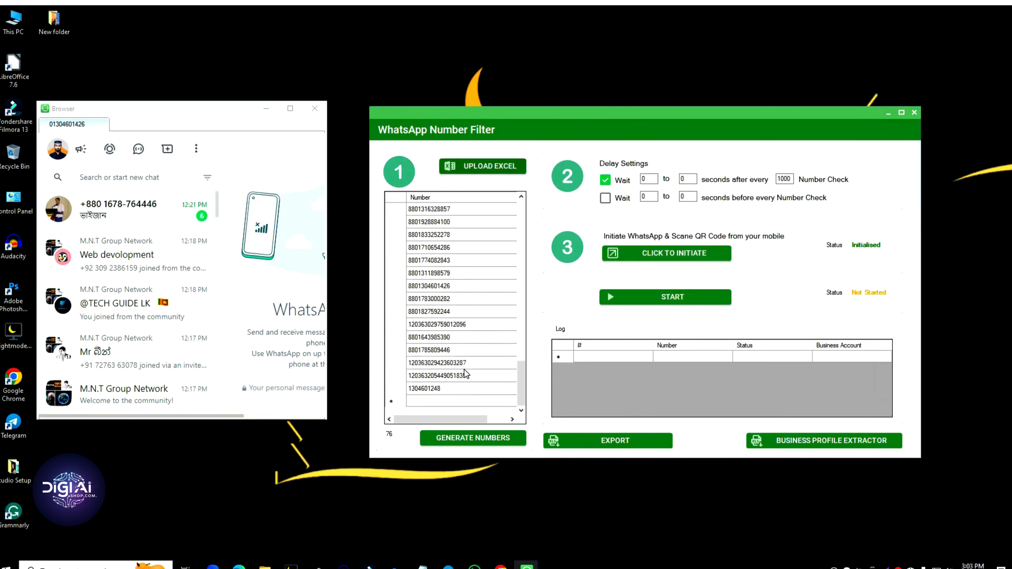
scroll(464, 369, up, 18)
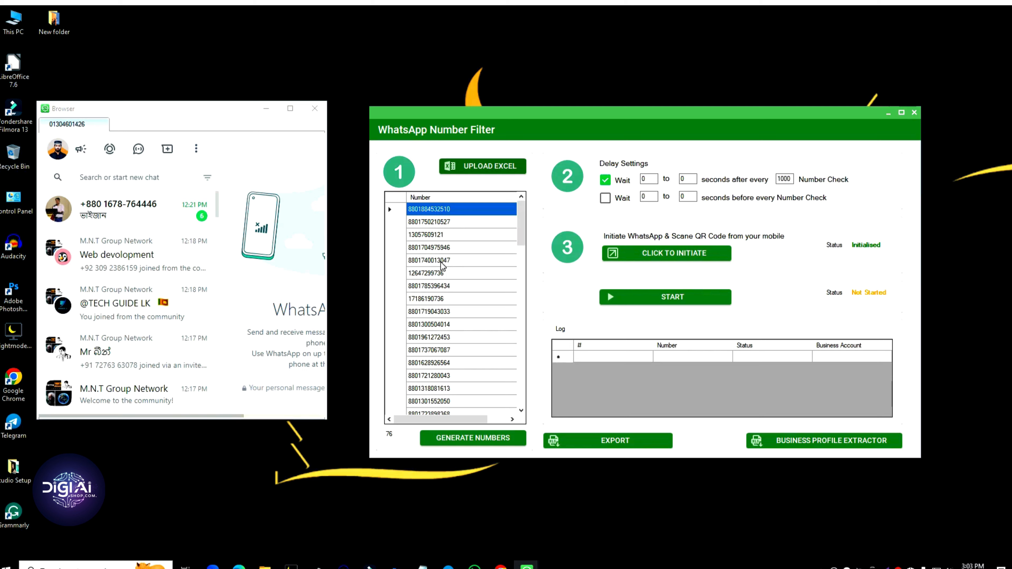
click(445, 274)
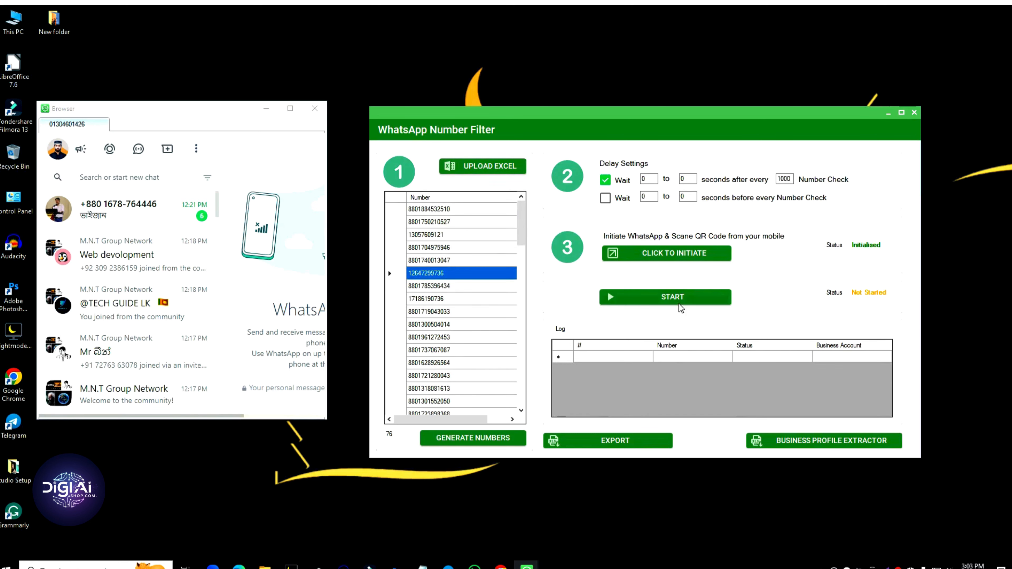
Step: Run the number check and review results such as row 70 NotAvailable and row 67 business True
click(664, 299)
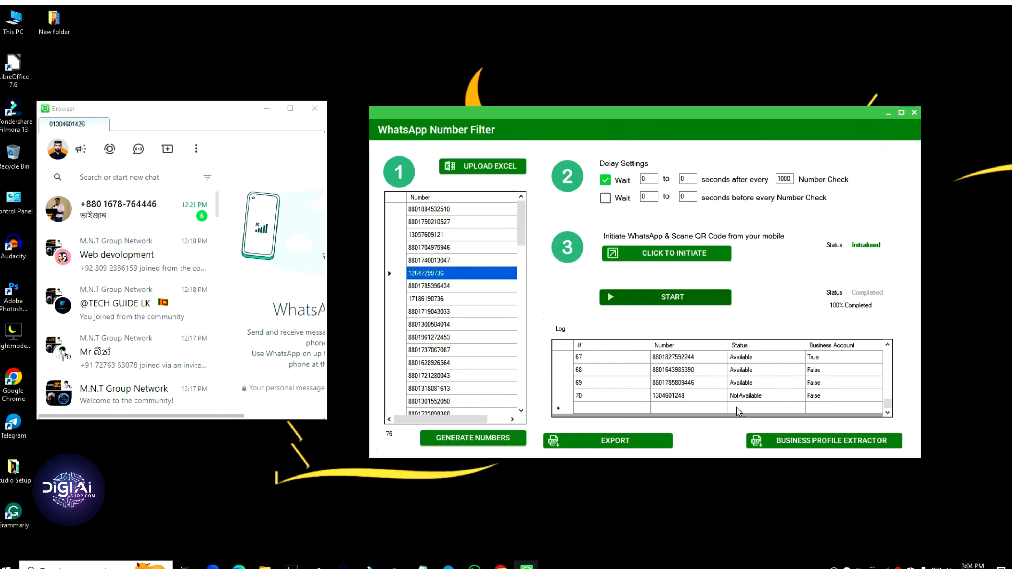
click(741, 397)
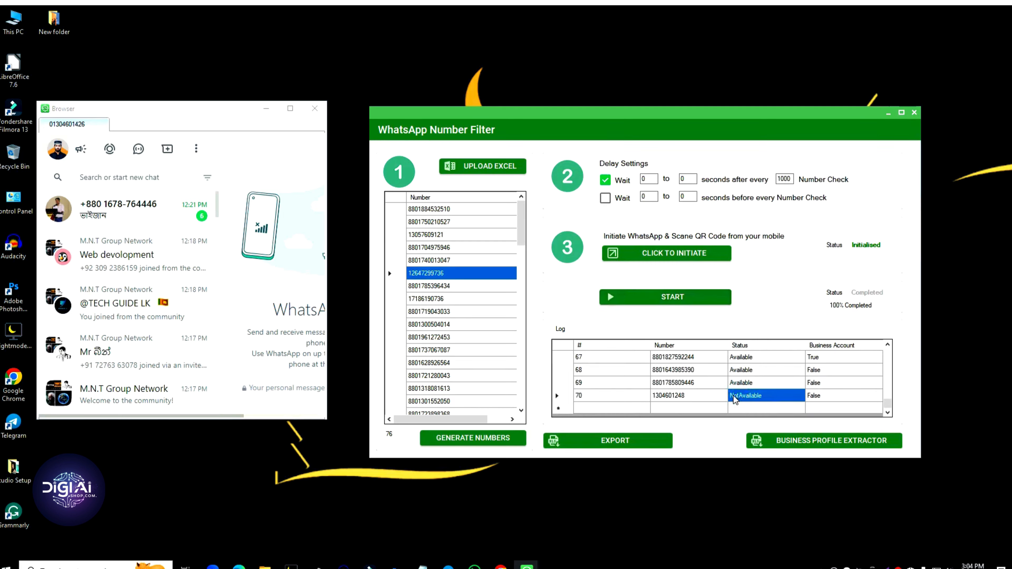
click(680, 399)
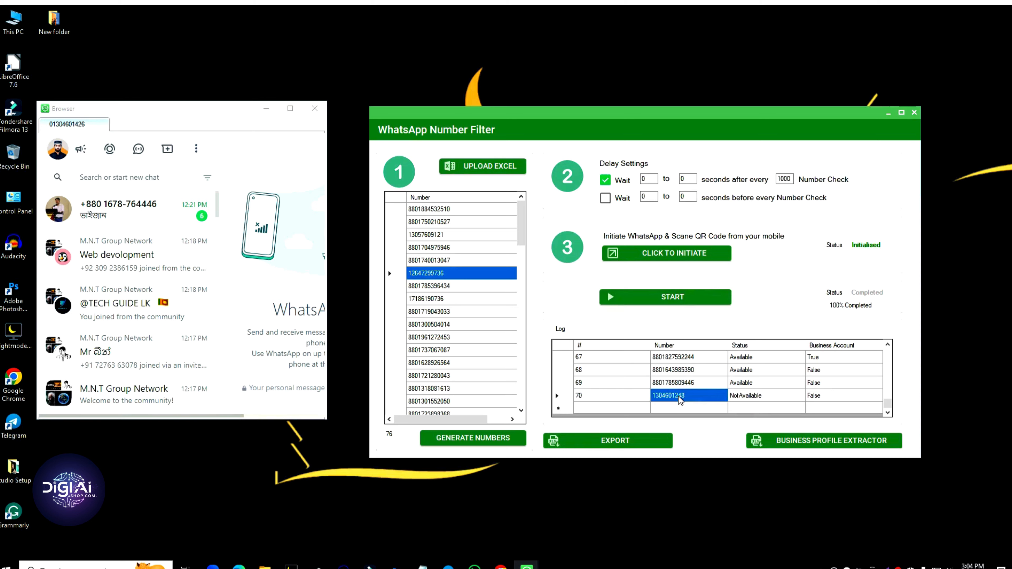
click(680, 399)
click(707, 359)
click(825, 359)
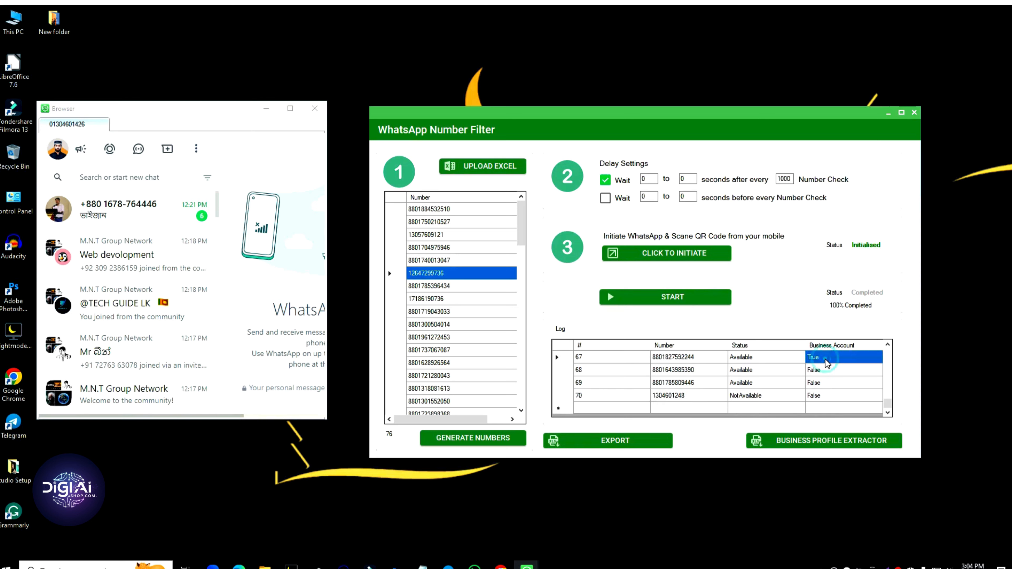
click(816, 371)
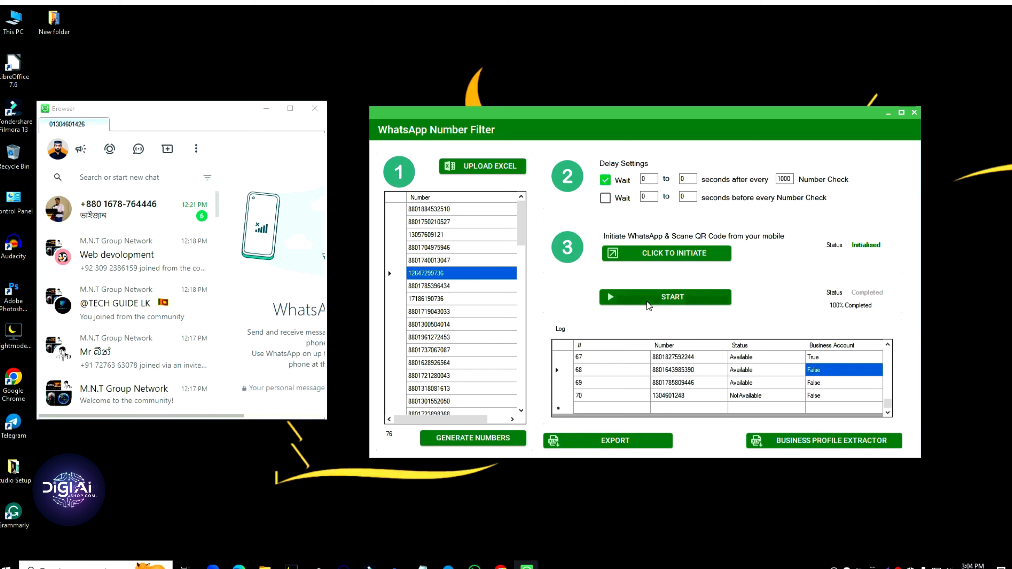
scroll(443, 338, down, 3)
scroll(703, 383, up, 4)
scroll(702, 382, up, 18)
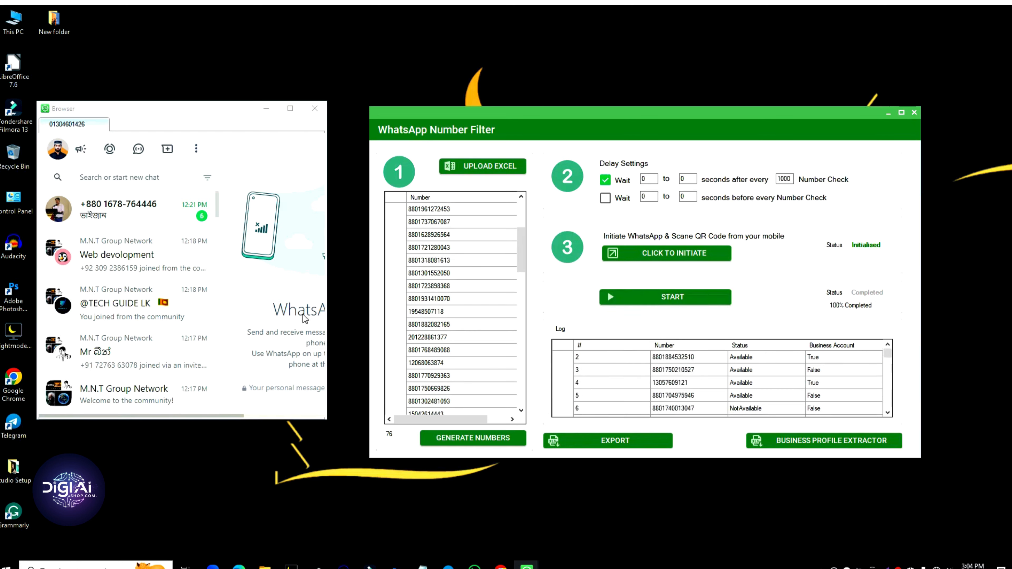
scroll(636, 361, down, 20)
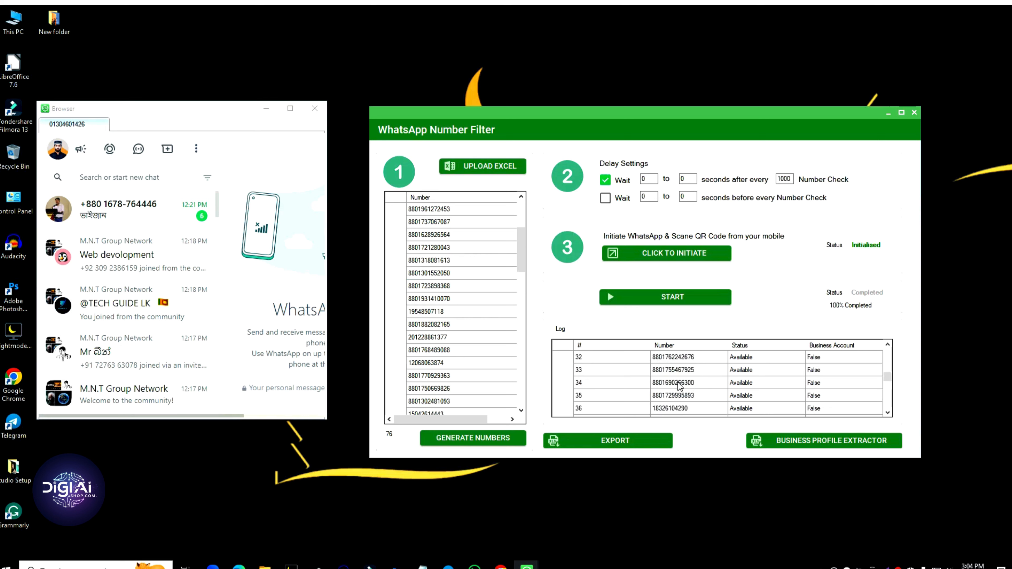
click(591, 395)
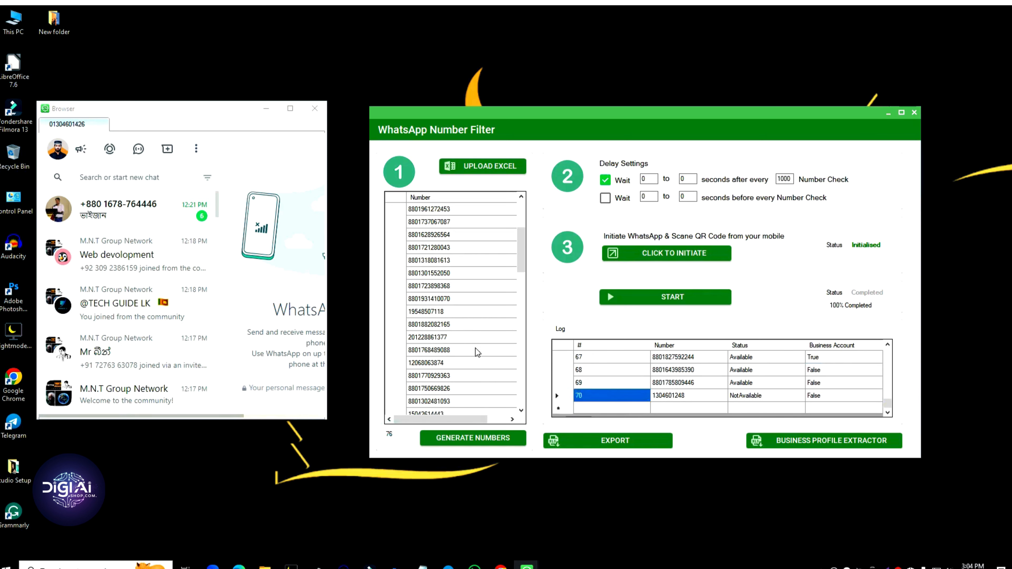
scroll(480, 359, up, 3)
scroll(706, 396, up, 9)
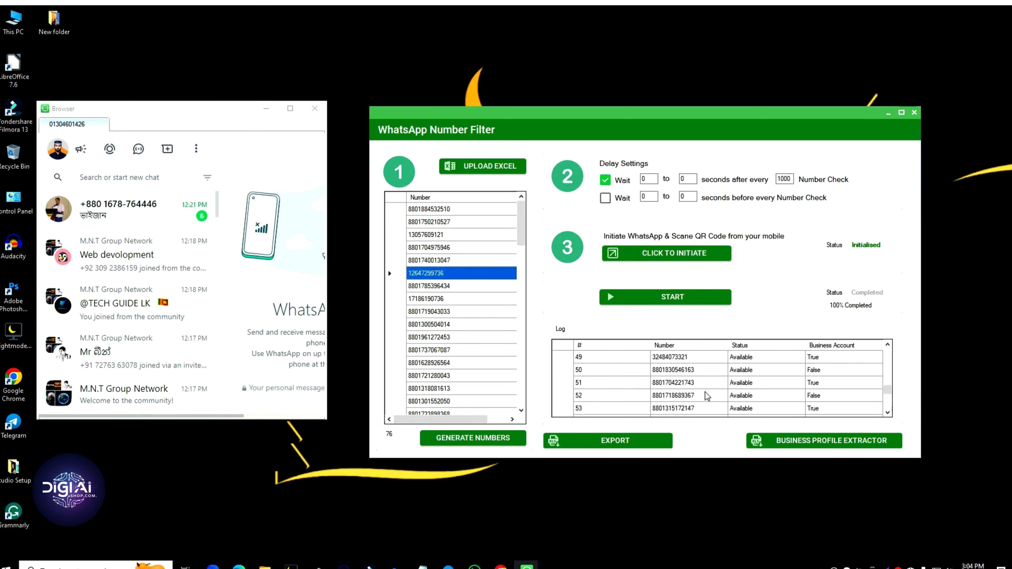
scroll(707, 396, up, 12)
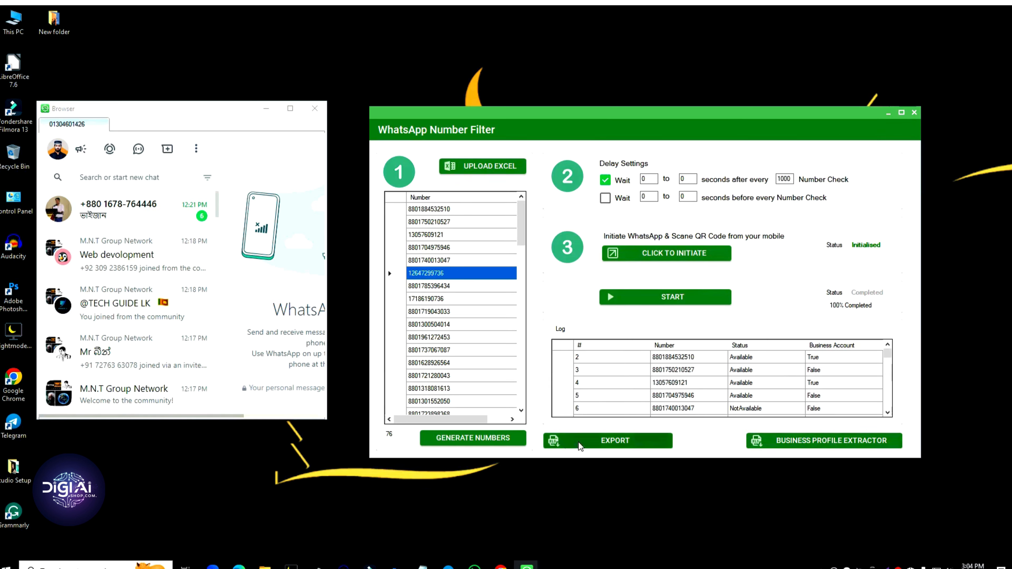
Step: Export the results as NumberFilter.xlsx in Downloads and open it in Calc
click(603, 442)
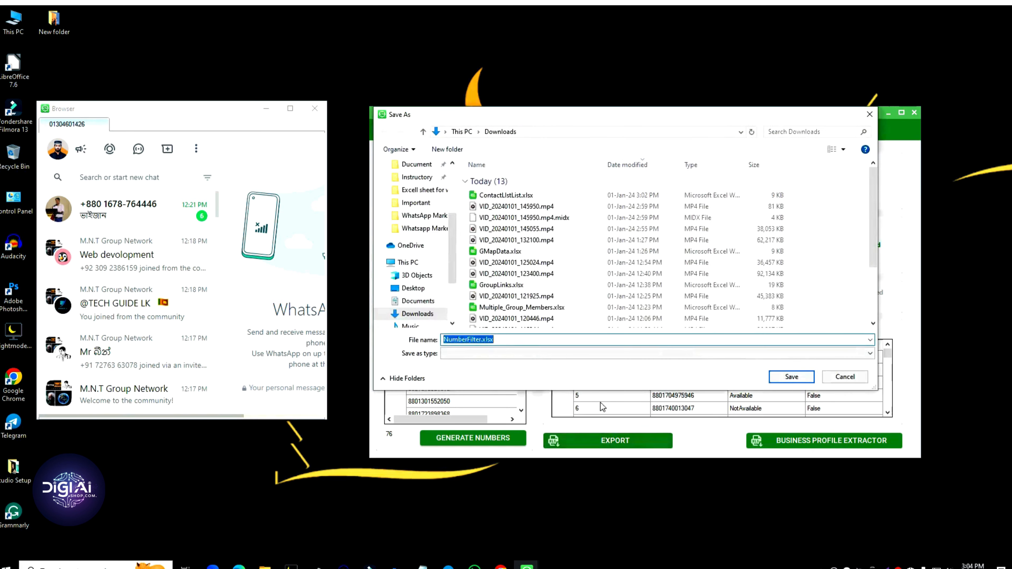
click(791, 376)
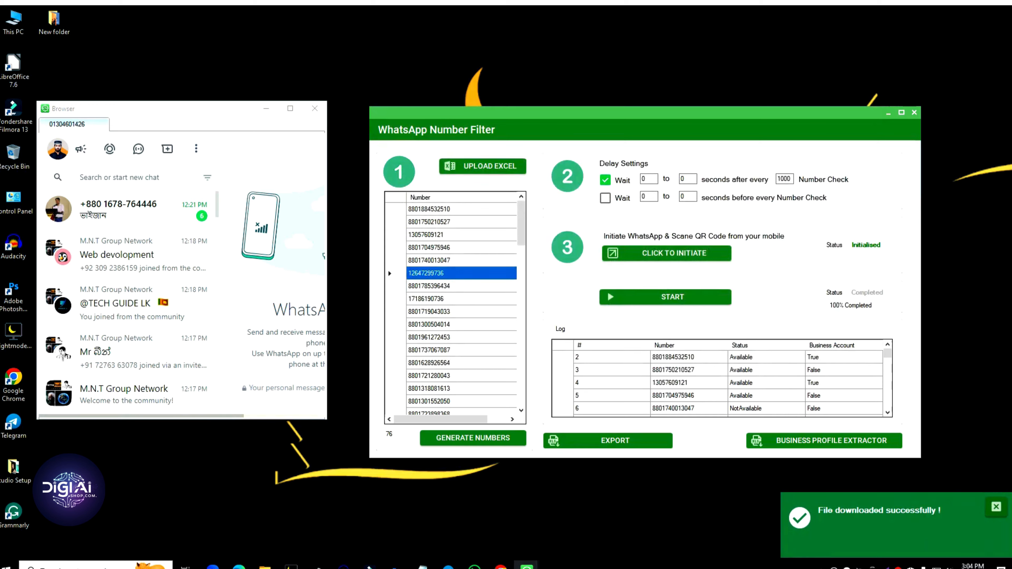
click(265, 567)
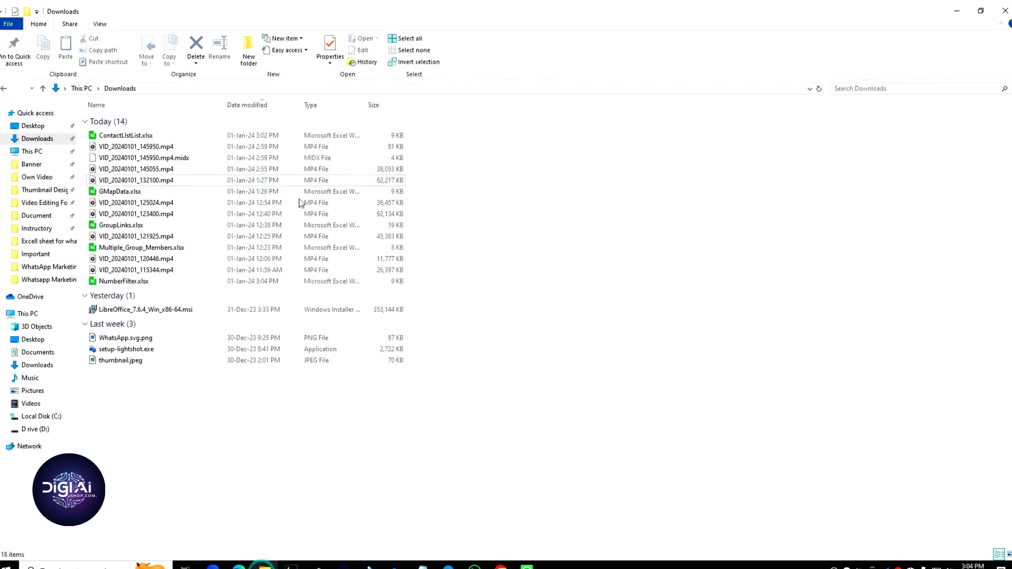
click(60, 139)
double_click(133, 135)
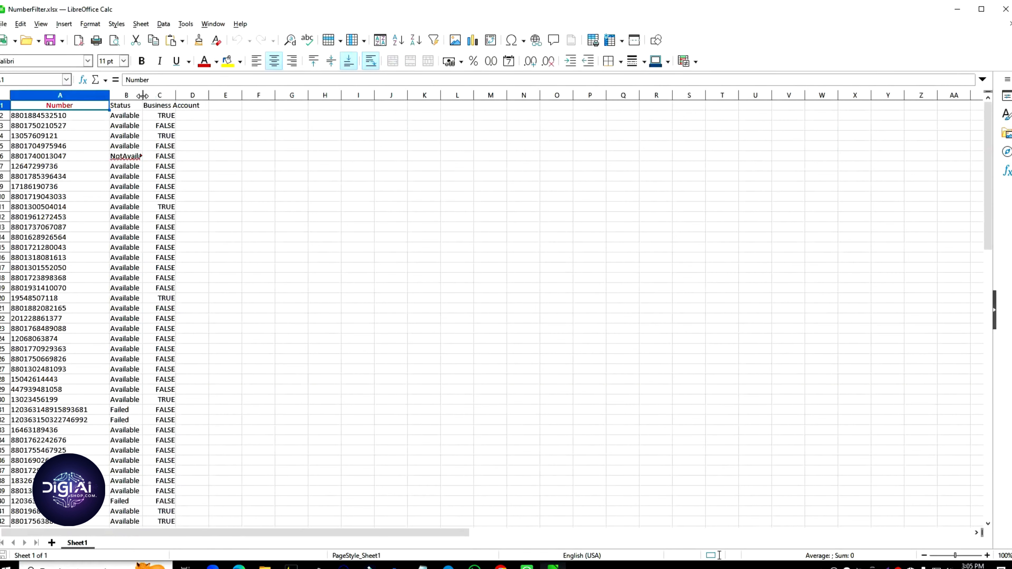
Step: Widen column B so row 6's NotAvailable status shows fully, then select row 6
drag(142, 95, 263, 96)
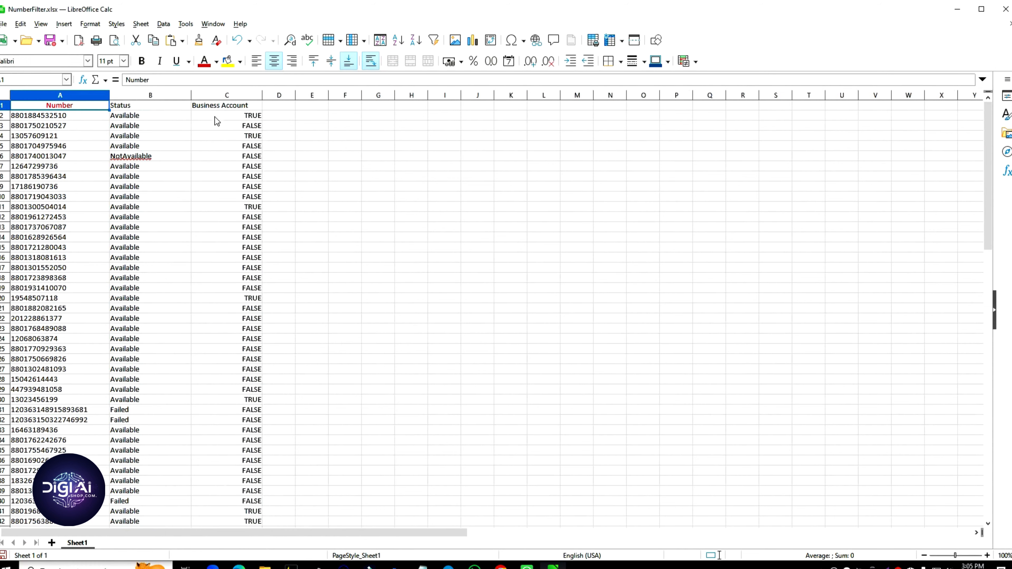
click(79, 156)
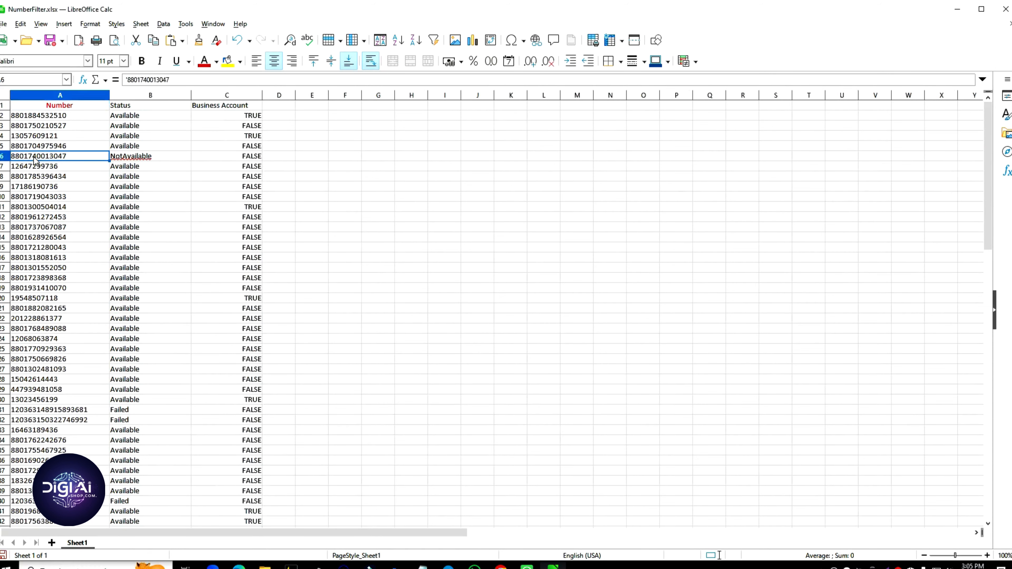
click(134, 159)
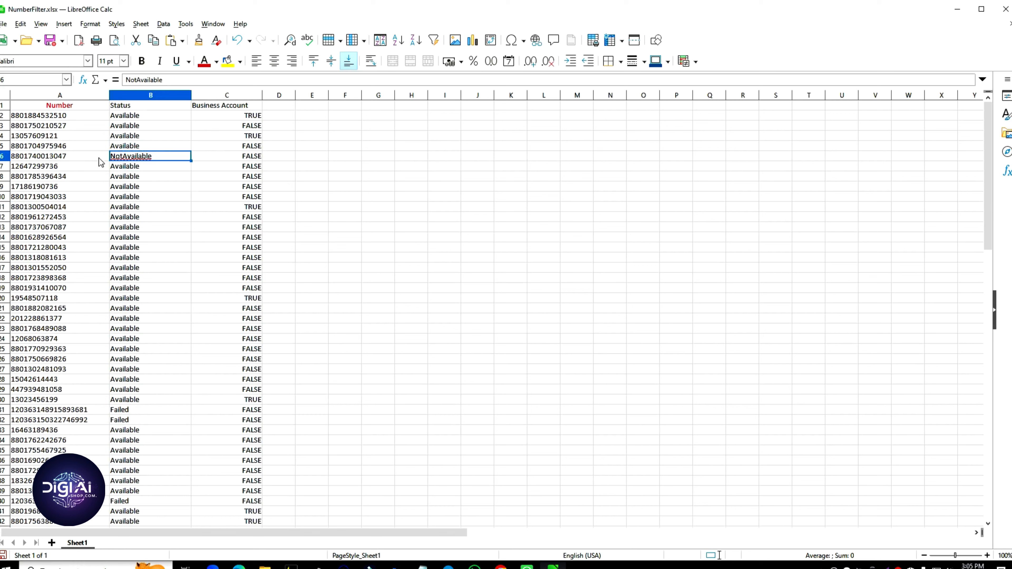
click(4, 156)
Step: Delete NotAvailable row 6 and the two Failed rows at row 30
right_click(4, 156)
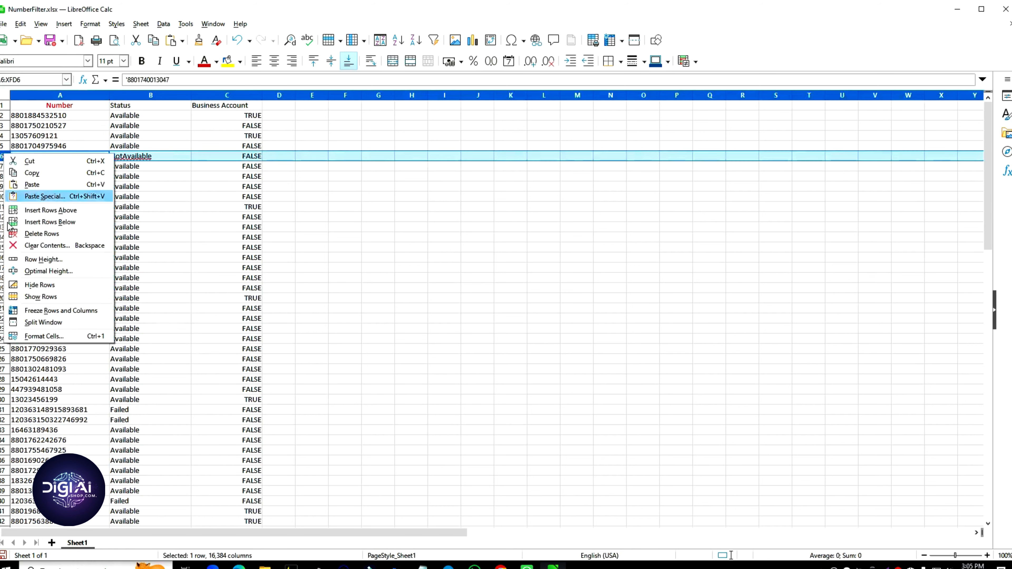
click(42, 233)
click(323, 246)
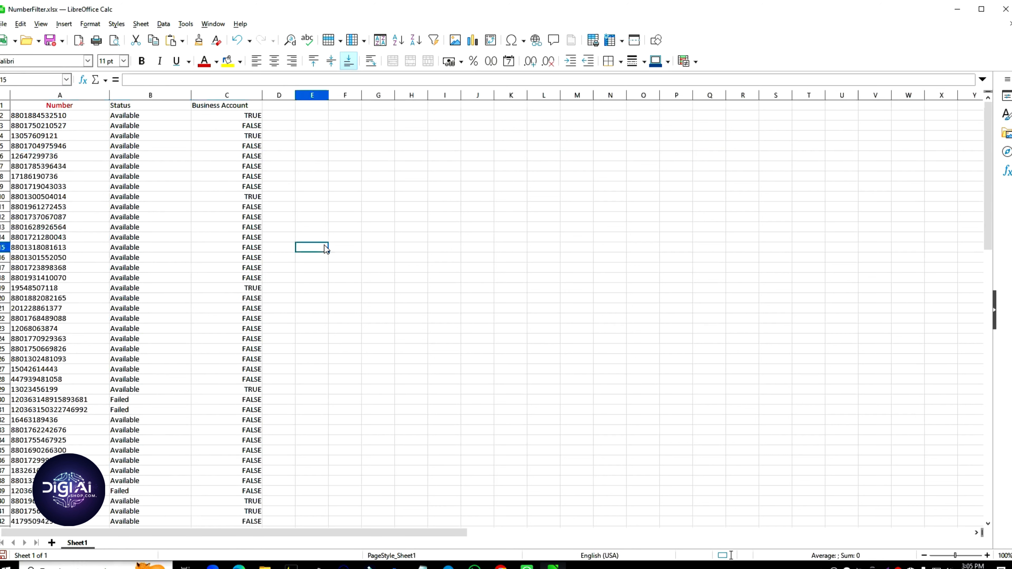
scroll(182, 385, down, 3)
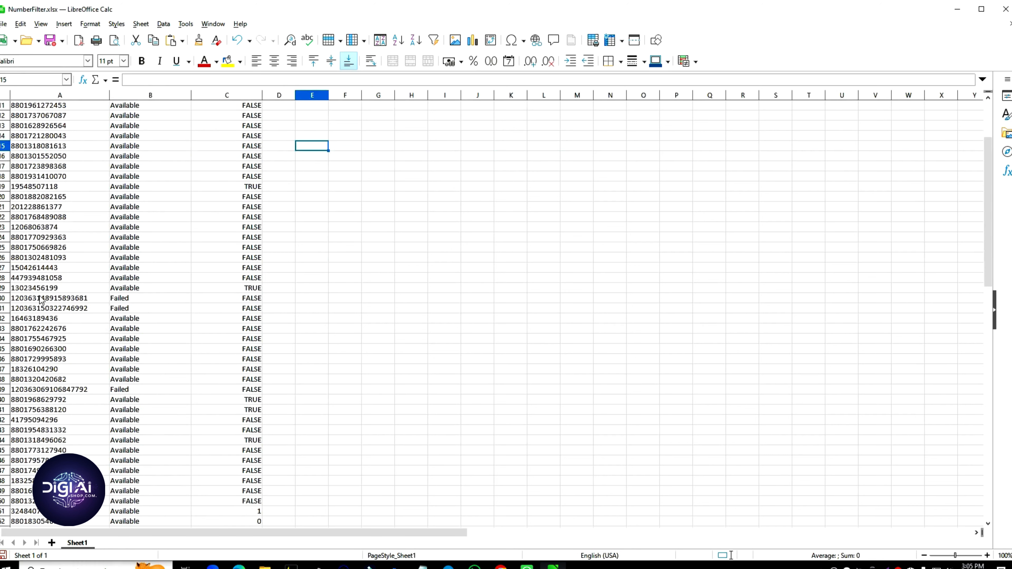
click(3, 299)
right_click(3, 298)
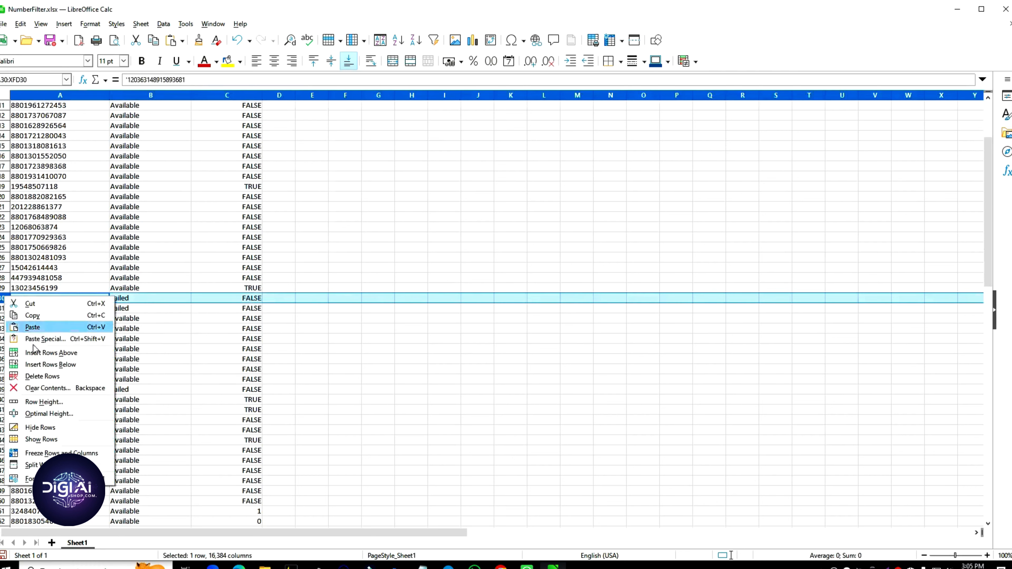
click(42, 376)
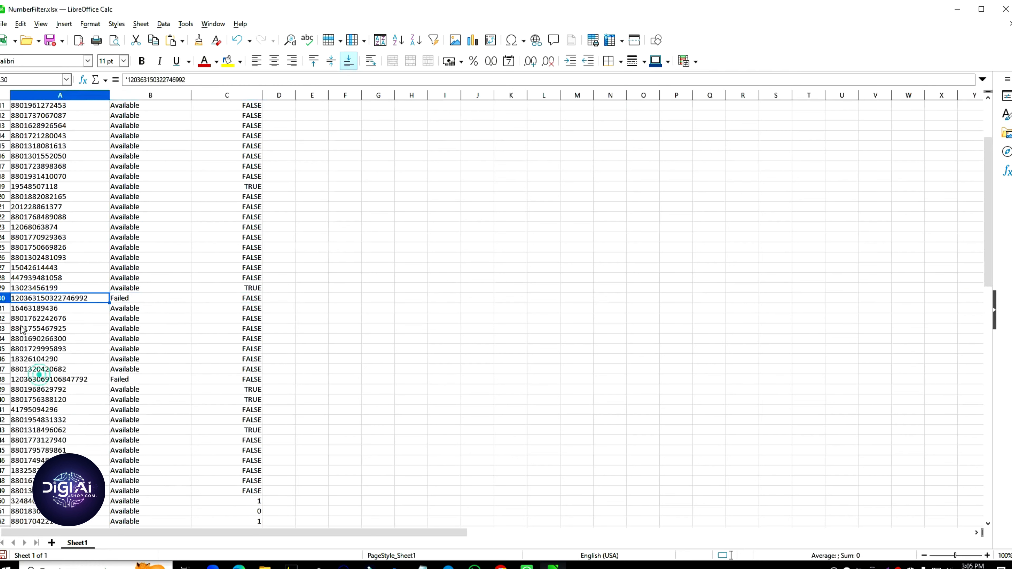
right_click(4, 299)
click(42, 377)
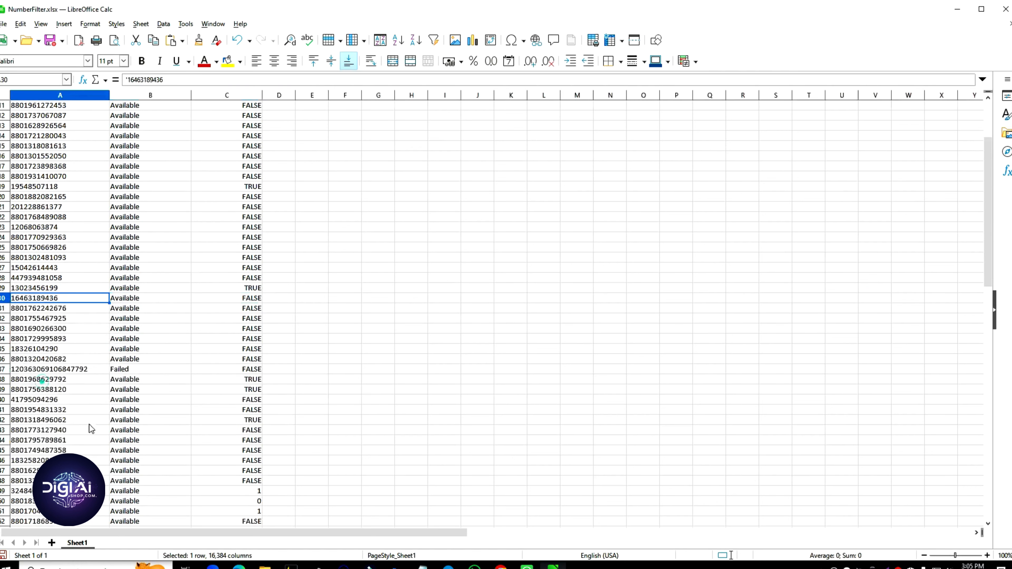
Step: Delete Failed row 37 and NotAvailable row 72, then return to the top
scroll(91, 429, down, 3)
click(119, 288)
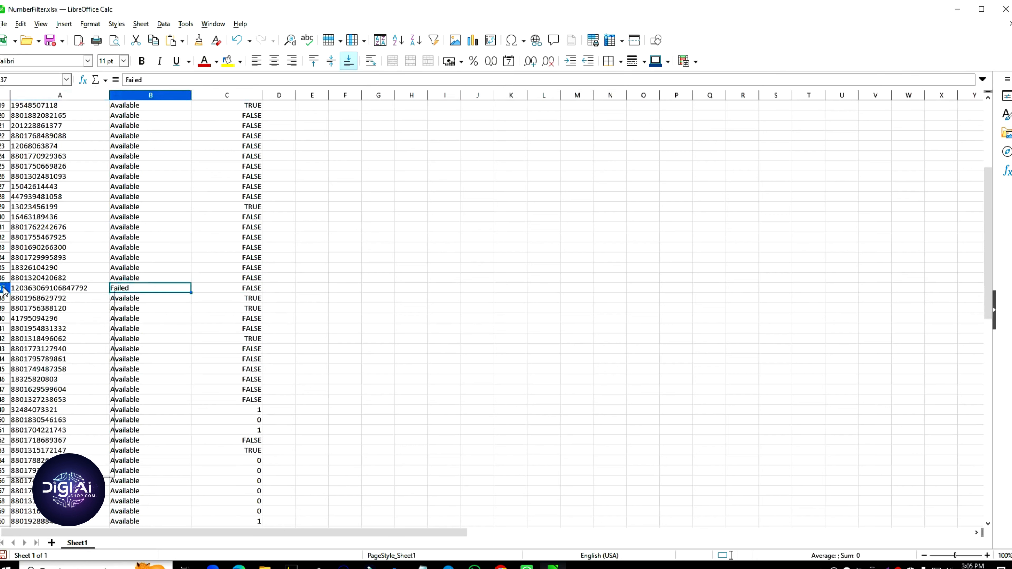
right_click(4, 291)
click(39, 367)
scroll(38, 369, down, 1)
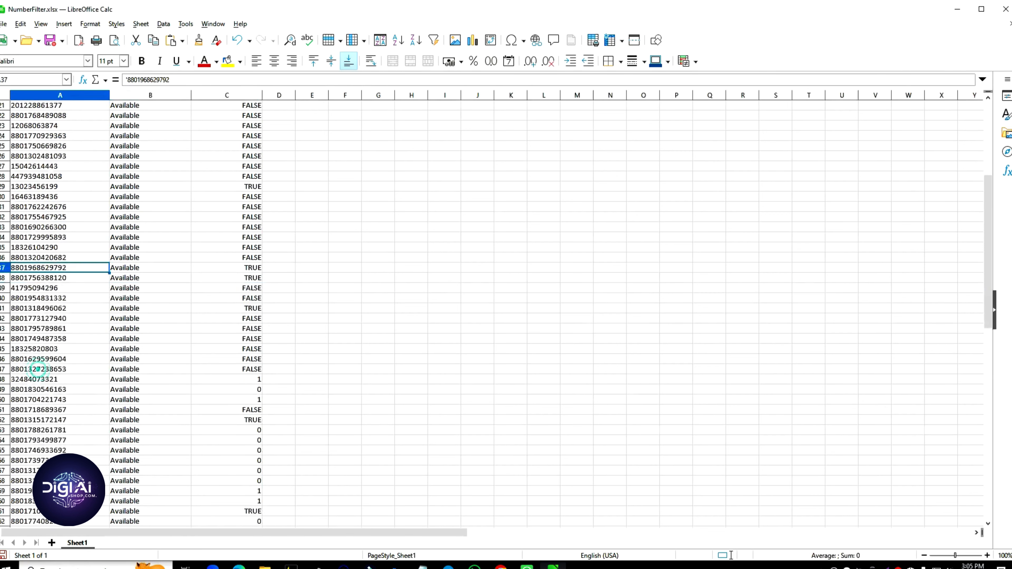
scroll(38, 370, down, 7)
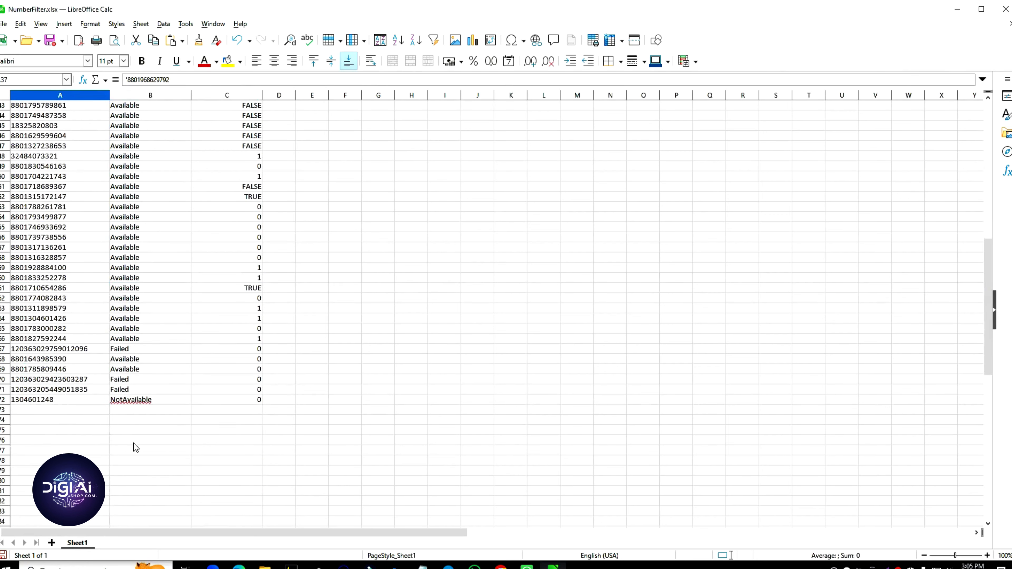
click(2, 400)
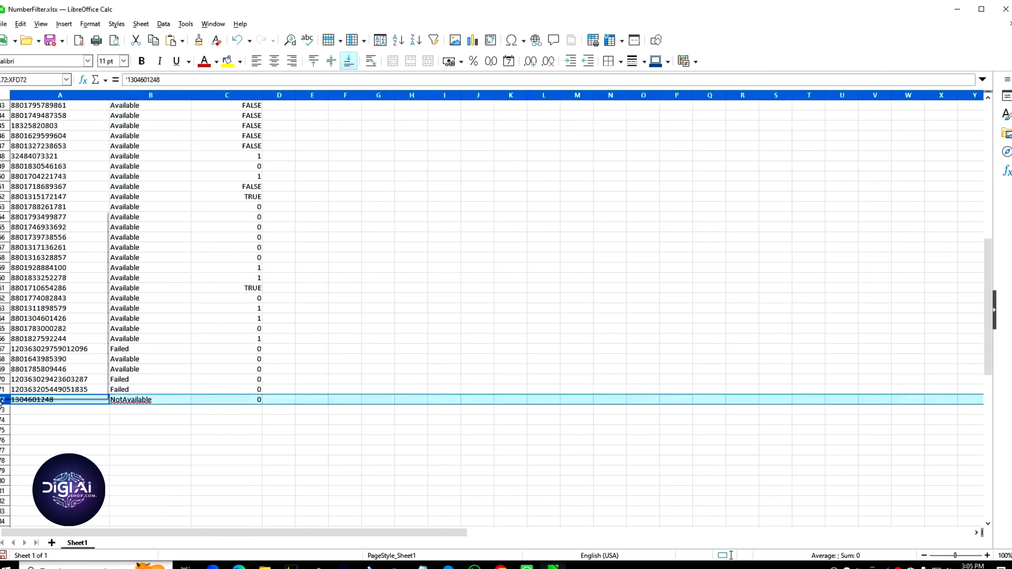
right_click(1, 403)
click(35, 294)
scroll(179, 439, up, 4)
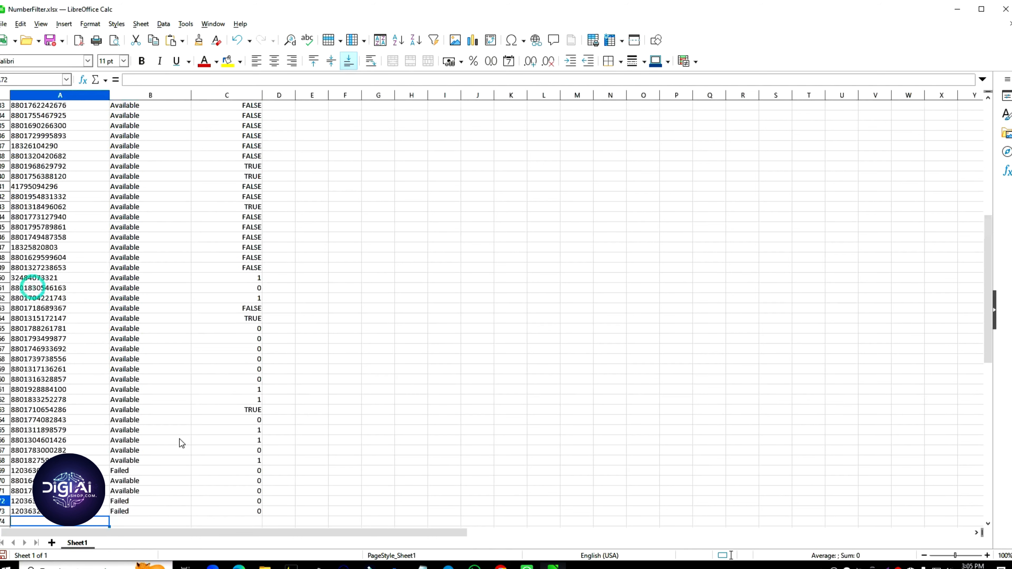
scroll(576, 194, up, 7)
scroll(548, 275, up, 3)
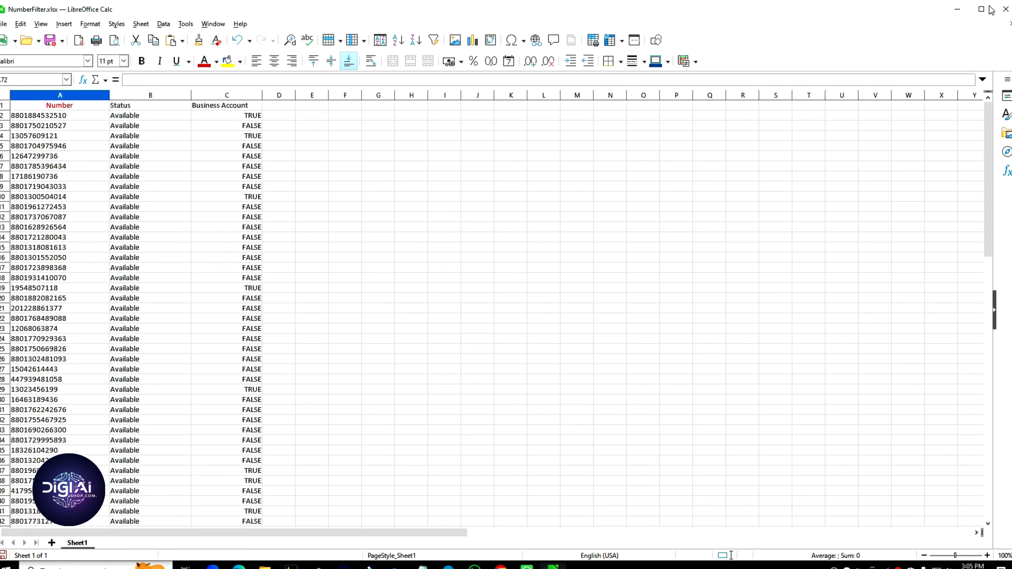
Step: Close NumberFilter.xlsx in Calc, discarding the unsaved changes
click(1005, 9)
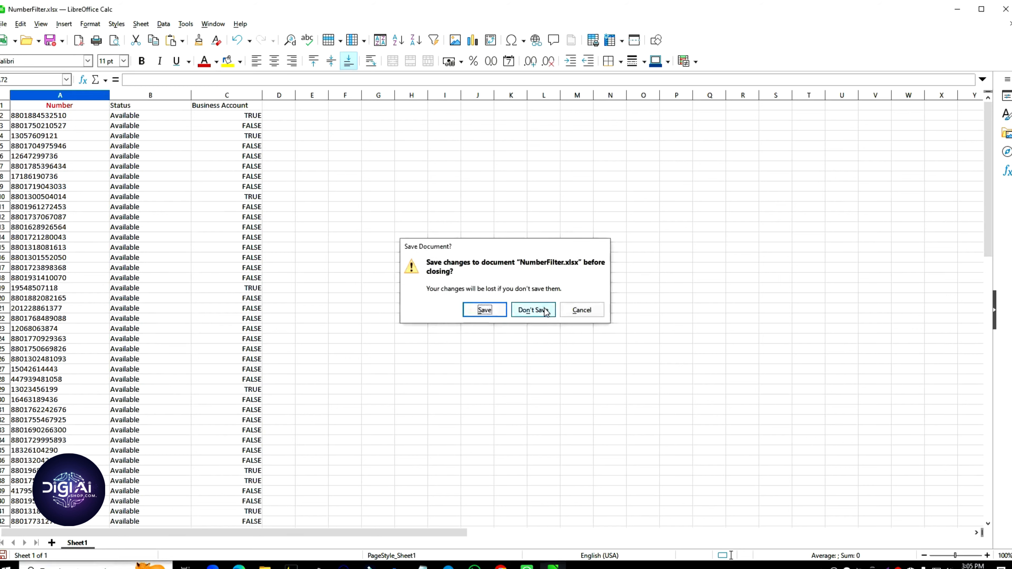
click(533, 310)
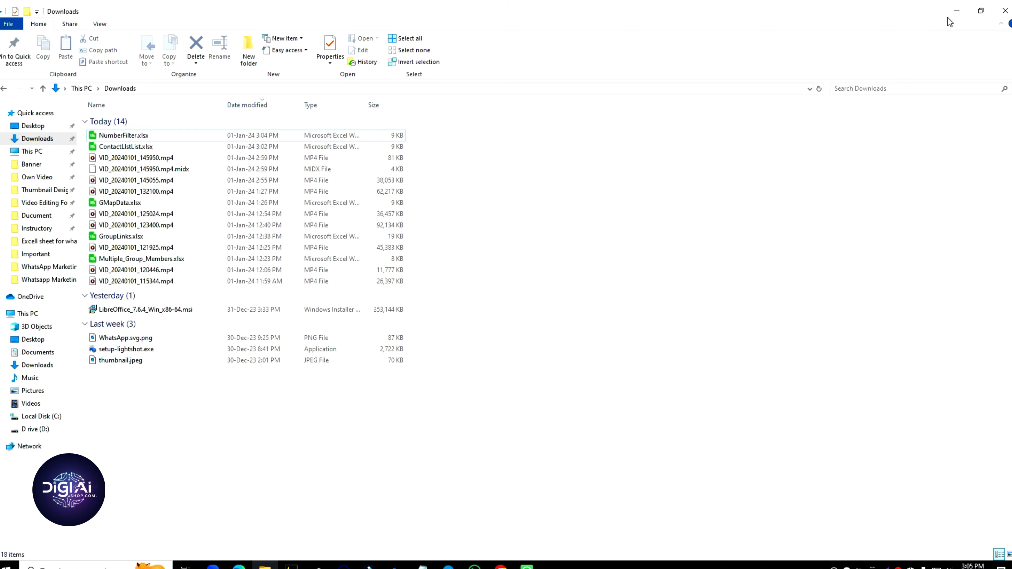
Step: Minimize the Downloads folder and close the WhatsApp Number Filter window to reveal WaSender's tool grid
click(957, 11)
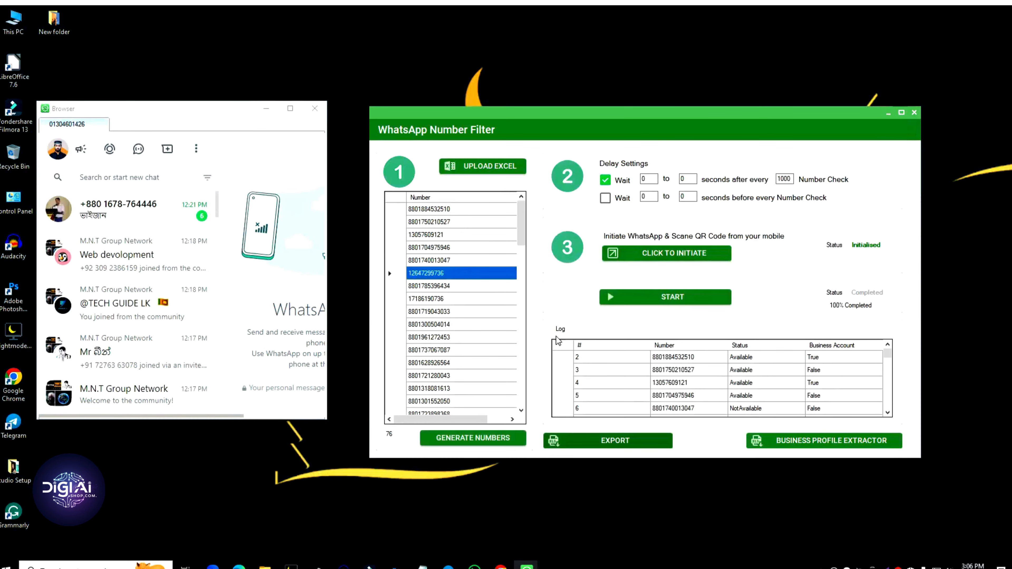
click(914, 113)
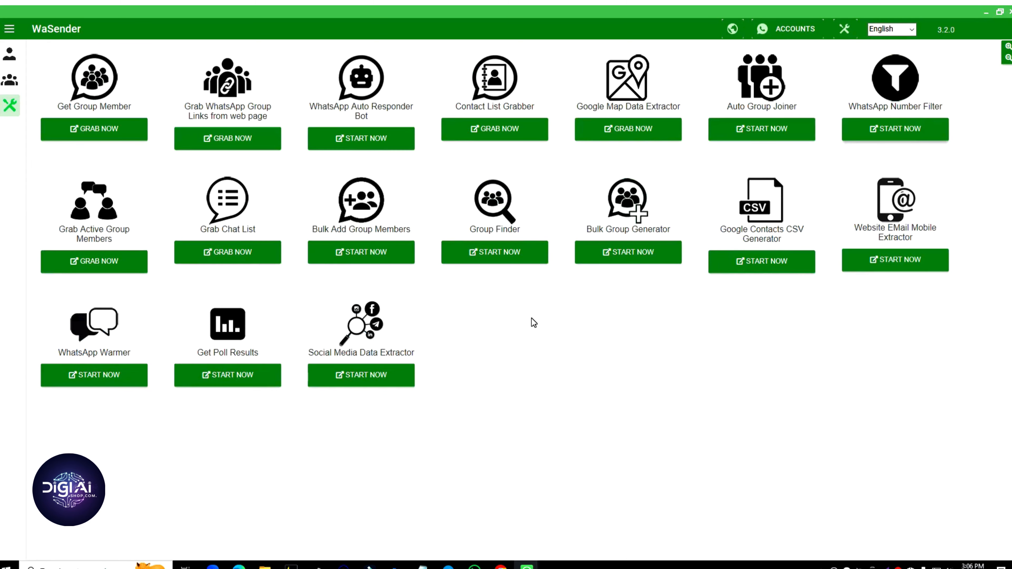
Step: Start a Lightshot capture and frame the WhatsApp Number Filter tool card
key(Print)
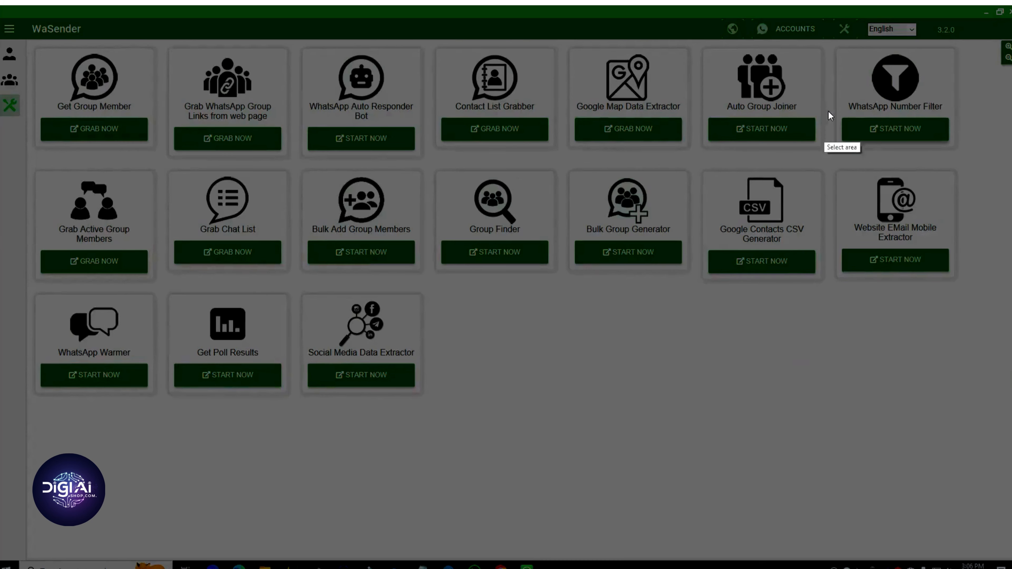
mouse_move(821, 42)
mouse_down()
mouse_move(873, 113)
mouse_move(965, 161)
mouse_up()
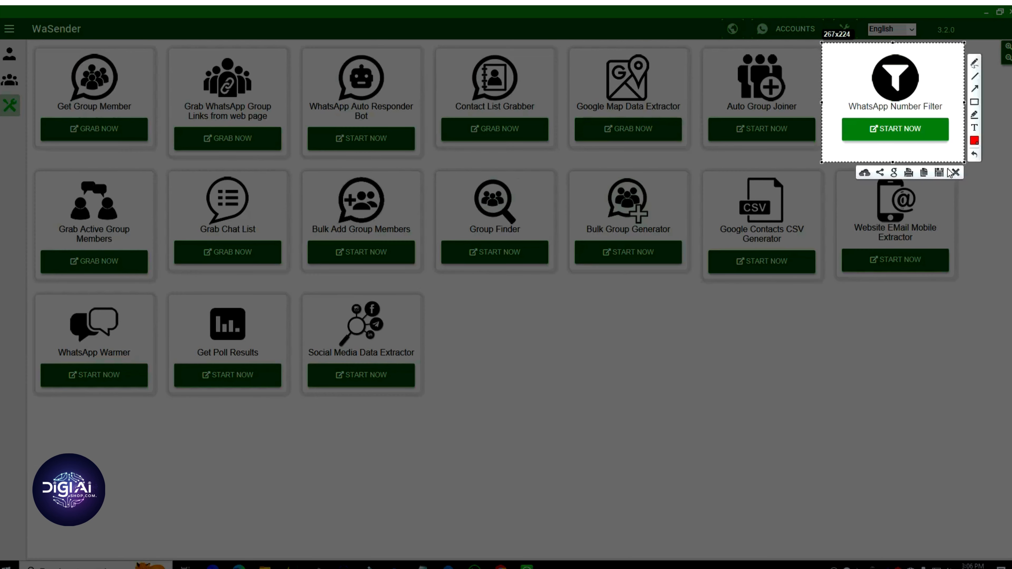